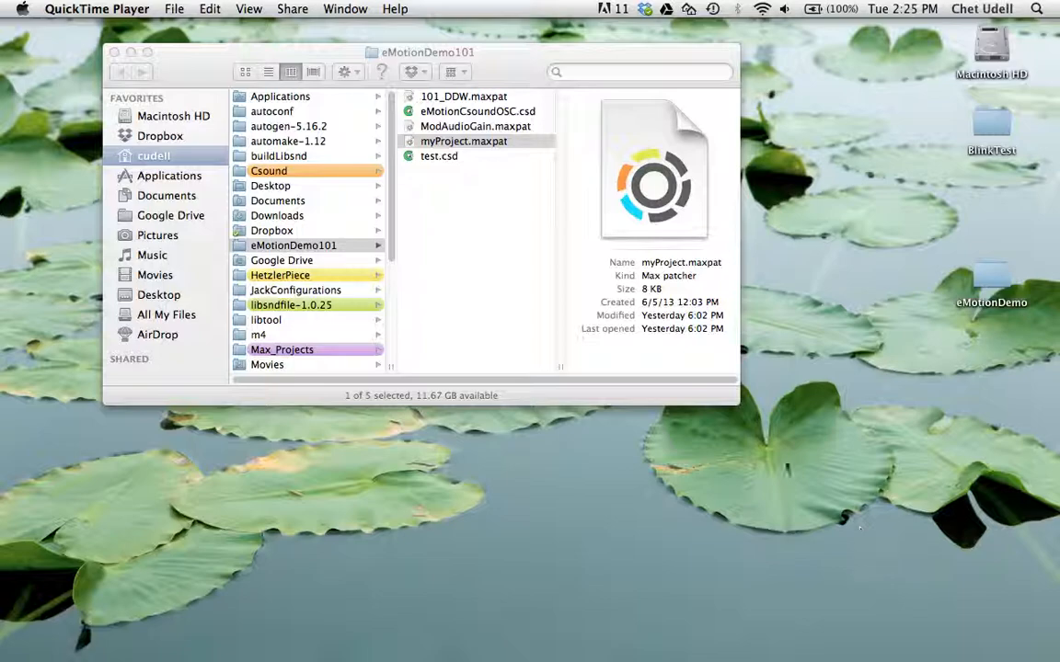
- Open myProject.maxpat from the eMotionDemo101 folder and move its patcher window clear of the eMotionFuse and eMotionAutoGen windows
{"action": "left_click", "coordinate": [455, 143]}
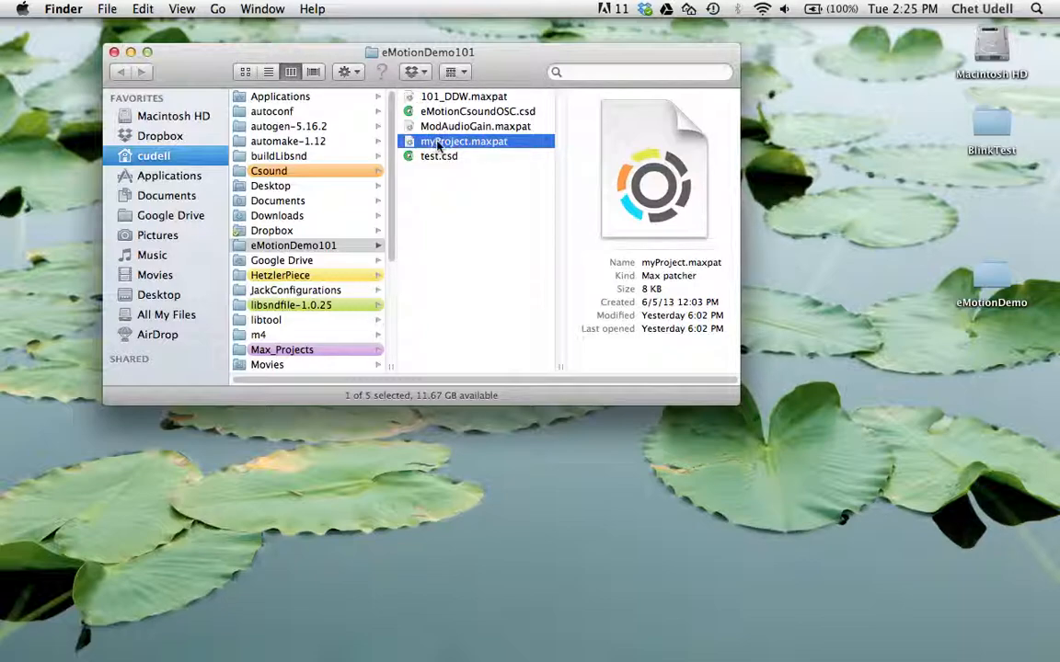
{"action": "double_click", "coordinate": [417, 143]}
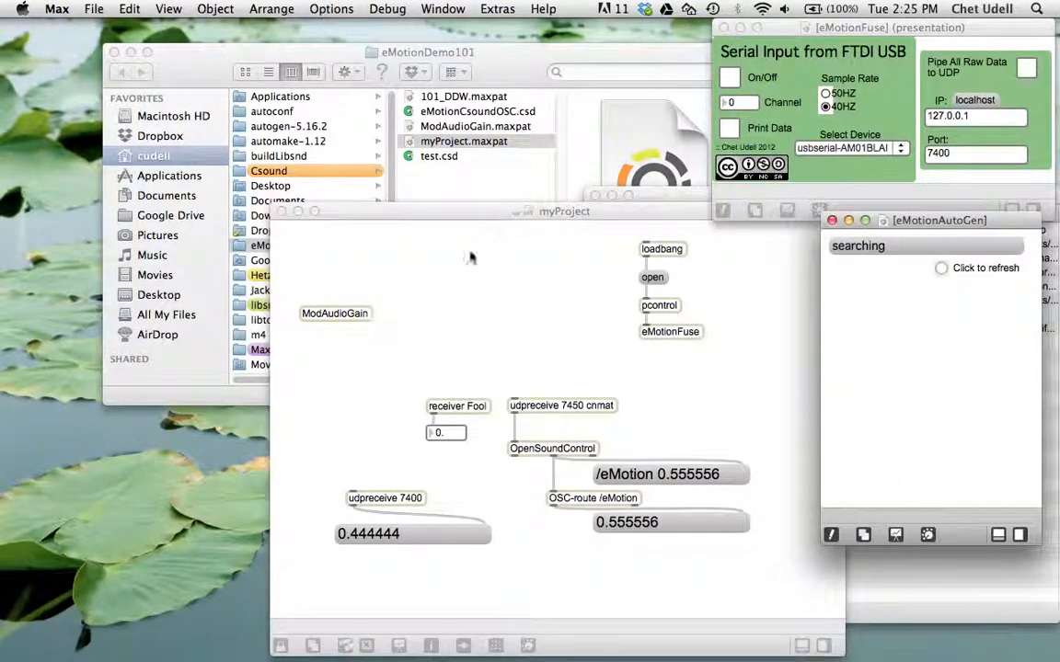
{"action": "left_click_drag", "start_coordinate": [483, 212], "coordinate": [259, 104]}
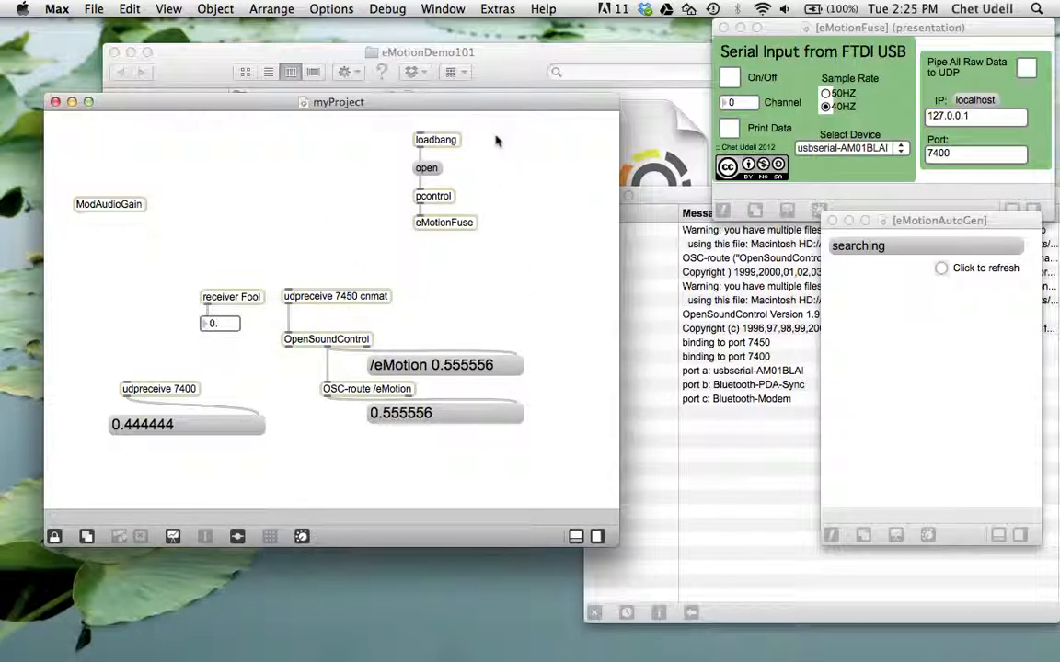
- Bring forward the eMotionFuse window beside the patch and select usbserial-AM01BLAI as its serial device
{"action": "left_click", "coordinate": [824, 28]}
{"action": "left_click", "coordinate": [458, 135]}
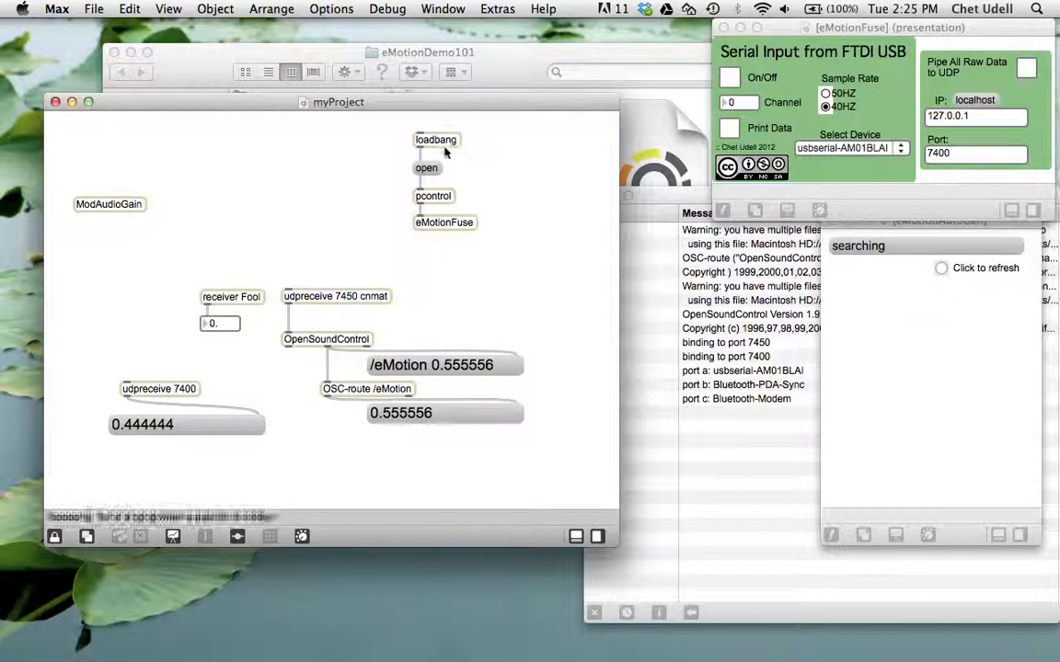
{"action": "double_click", "coordinate": [439, 225]}
{"action": "left_click_drag", "start_coordinate": [855, 31], "coordinate": [836, 20]}
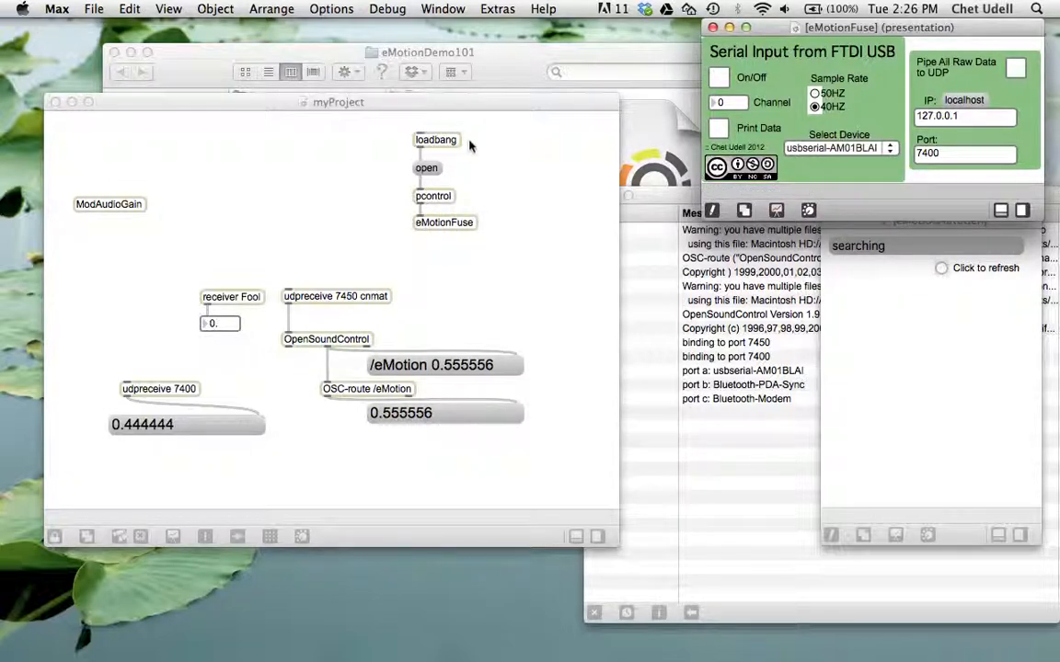
{"action": "left_click_drag", "start_coordinate": [471, 103], "coordinate": [466, 89]}
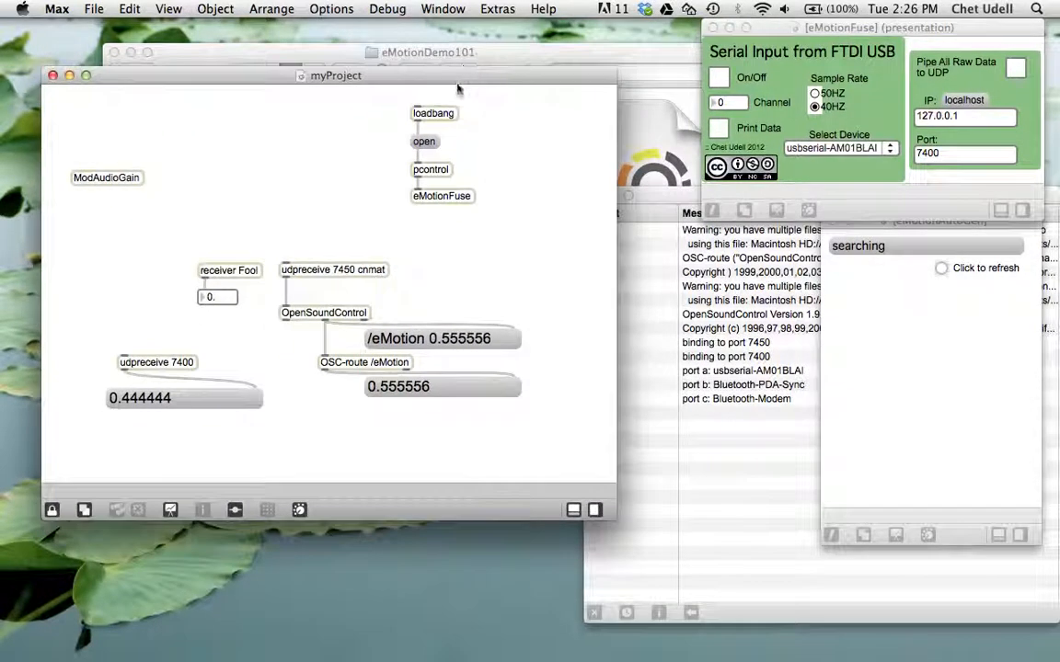
{"action": "left_click", "coordinate": [802, 29]}
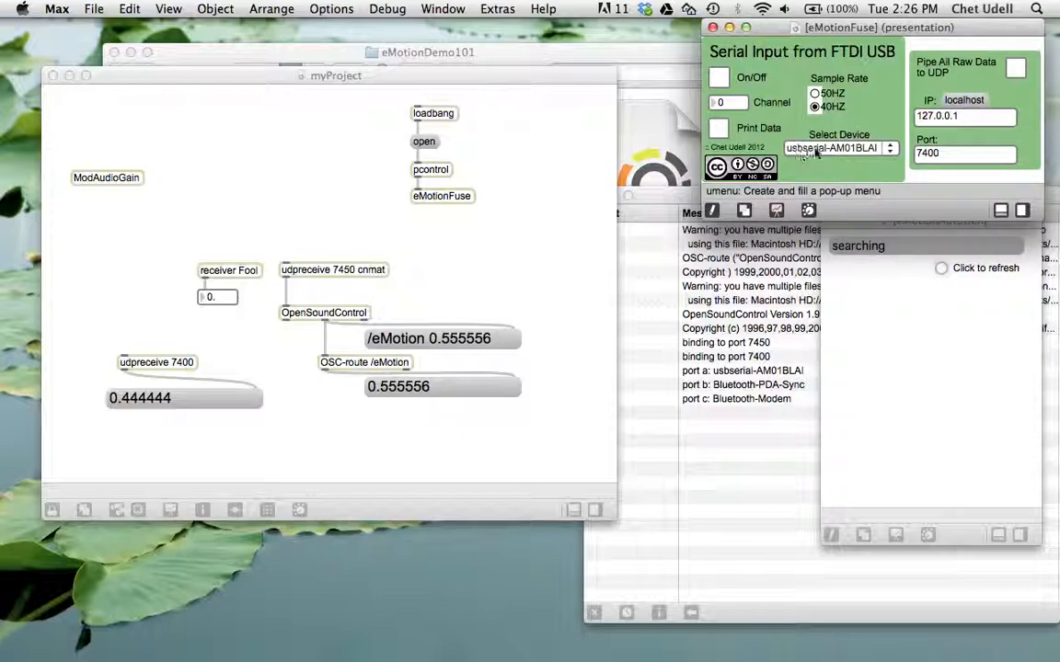
{"action": "left_click", "coordinate": [844, 156]}
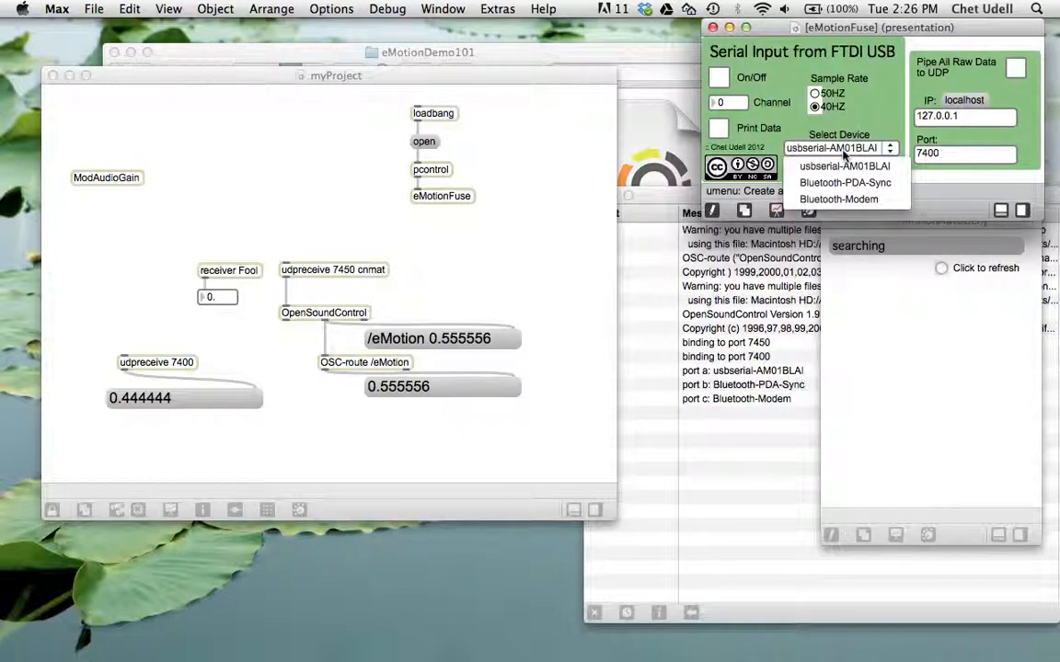
{"action": "left_click", "coordinate": [845, 167]}
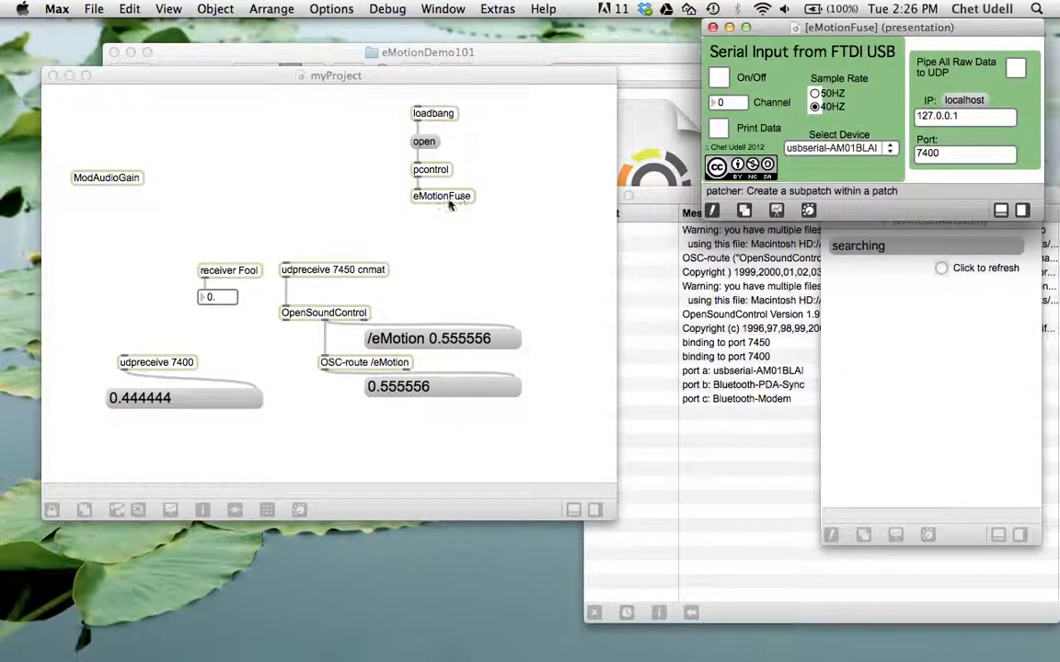
- Open the ModAudioGain subpatch to examine its receiver and gain scaling, and close it again
{"action": "double_click", "coordinate": [110, 179]}
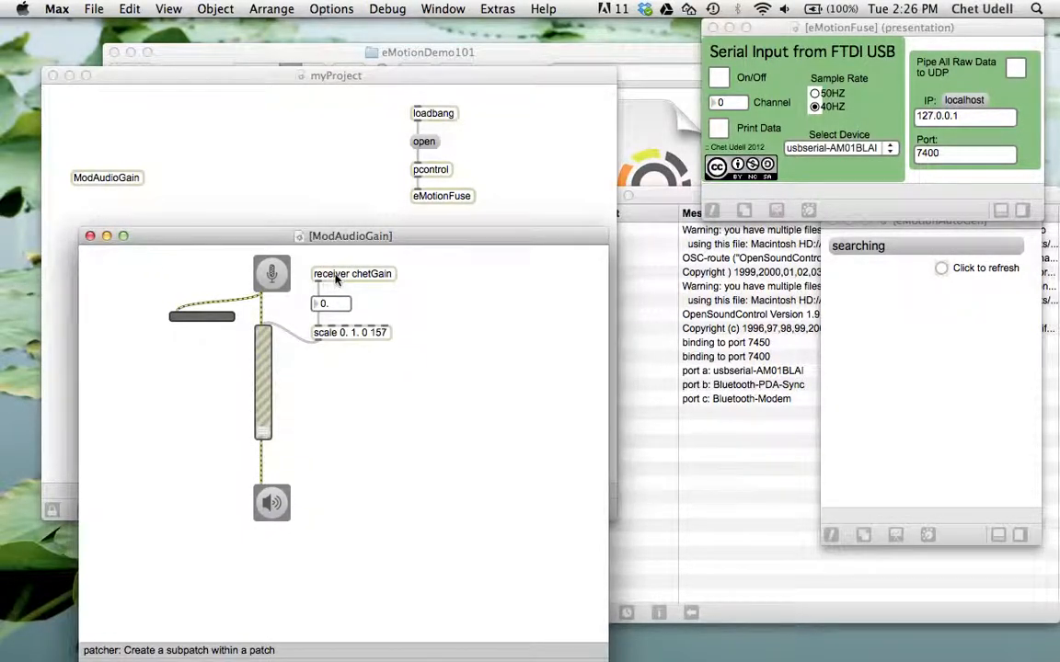
{"action": "left_click", "coordinate": [90, 236]}
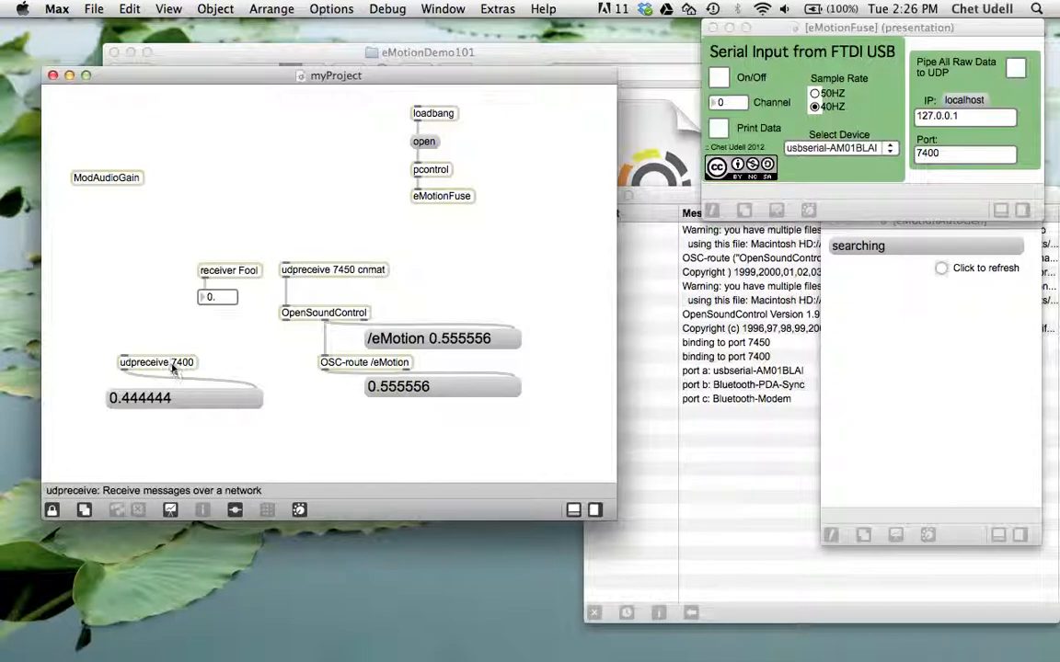
{"action": "left_click", "coordinate": [398, 273]}
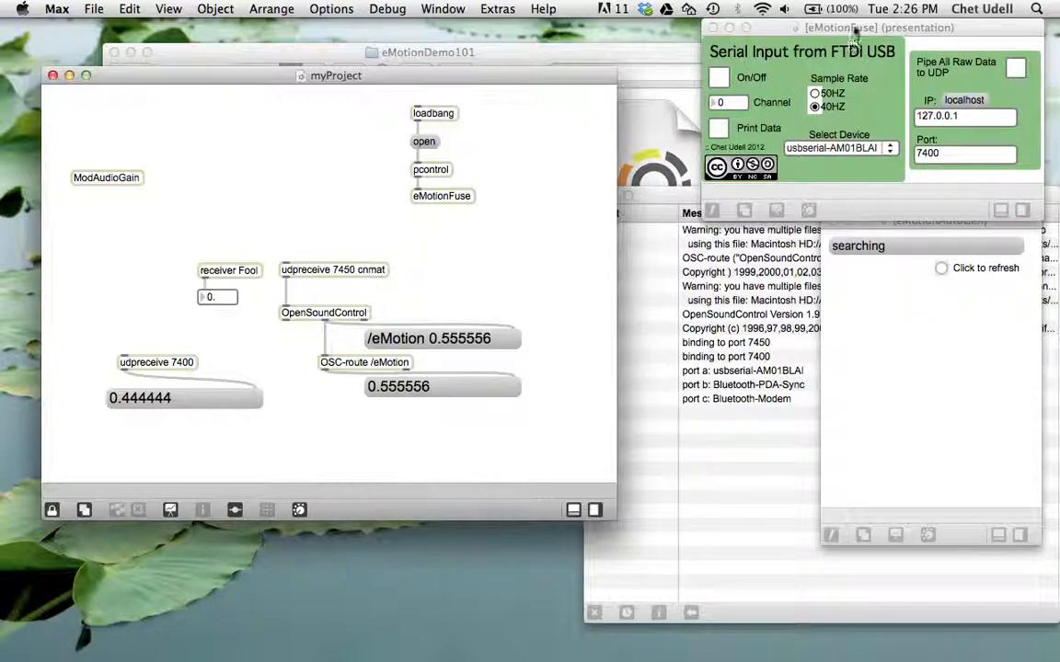
- Compare the UDP port in the eMotionFuse window with the port of the patch's udpreceive 7400 object
{"action": "left_click", "coordinate": [778, 27]}
{"action": "mouse_move", "coordinate": [856, 31]}
{"action": "left_mouse_down"}
{"action": "mouse_move", "coordinate": [841, 24]}
{"action": "mouse_move", "coordinate": [866, 18]}
{"action": "left_mouse_up"}
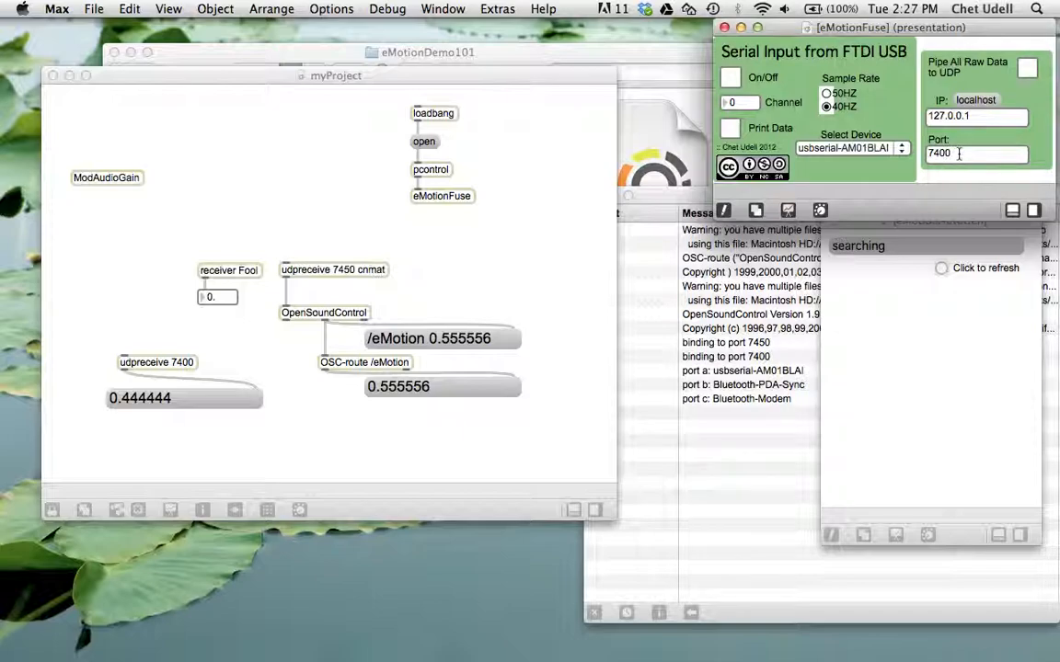
{"action": "left_click", "coordinate": [953, 154]}
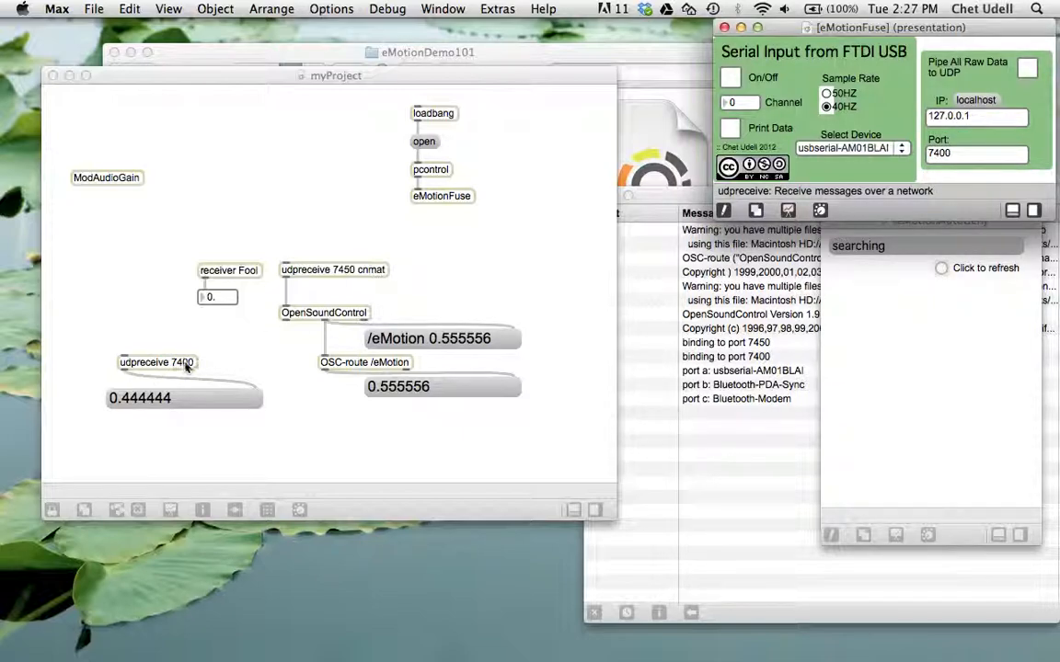
{"action": "mouse_move", "coordinate": [241, 78]}
{"action": "left_mouse_down"}
{"action": "mouse_move", "coordinate": [241, 103]}
{"action": "mouse_move", "coordinate": [256, 109]}
{"action": "mouse_move", "coordinate": [250, 94]}
{"action": "left_mouse_up"}
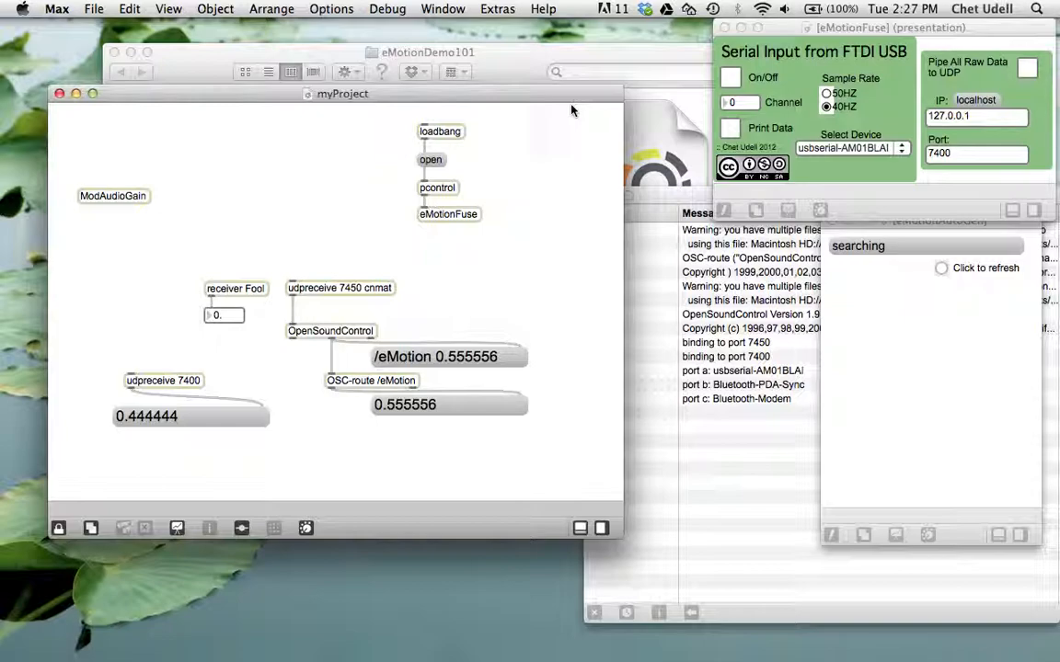
- Turn on the serial input in eMotionFuse and open the detected mod_SerialDiscover7 module
{"action": "left_click", "coordinate": [729, 80]}
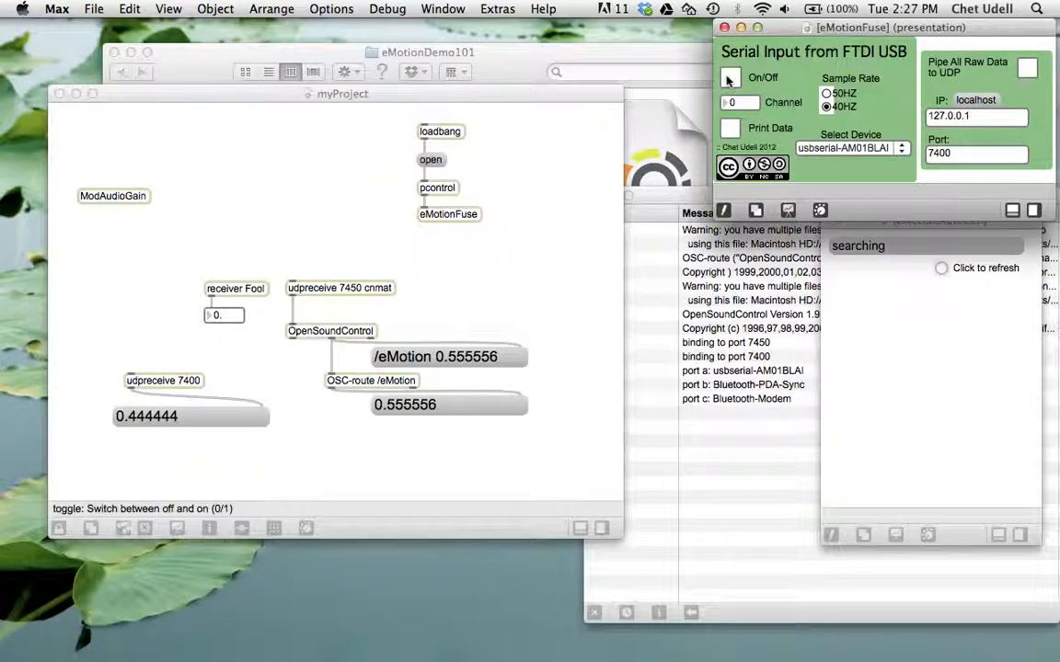
{"action": "left_click", "coordinate": [728, 80]}
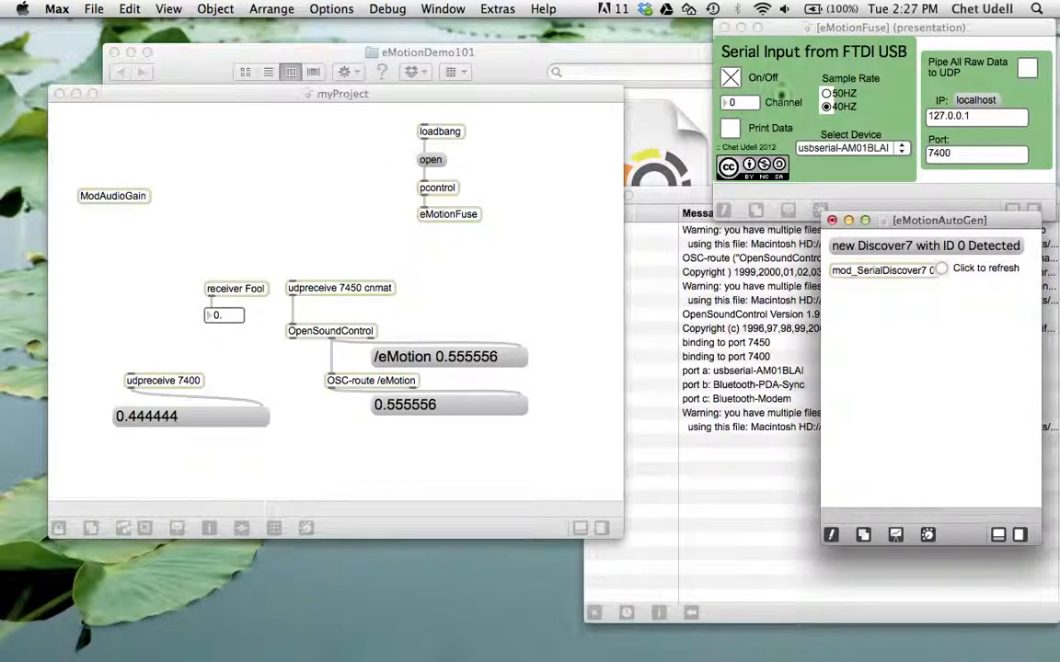
{"action": "double_click", "coordinate": [900, 275]}
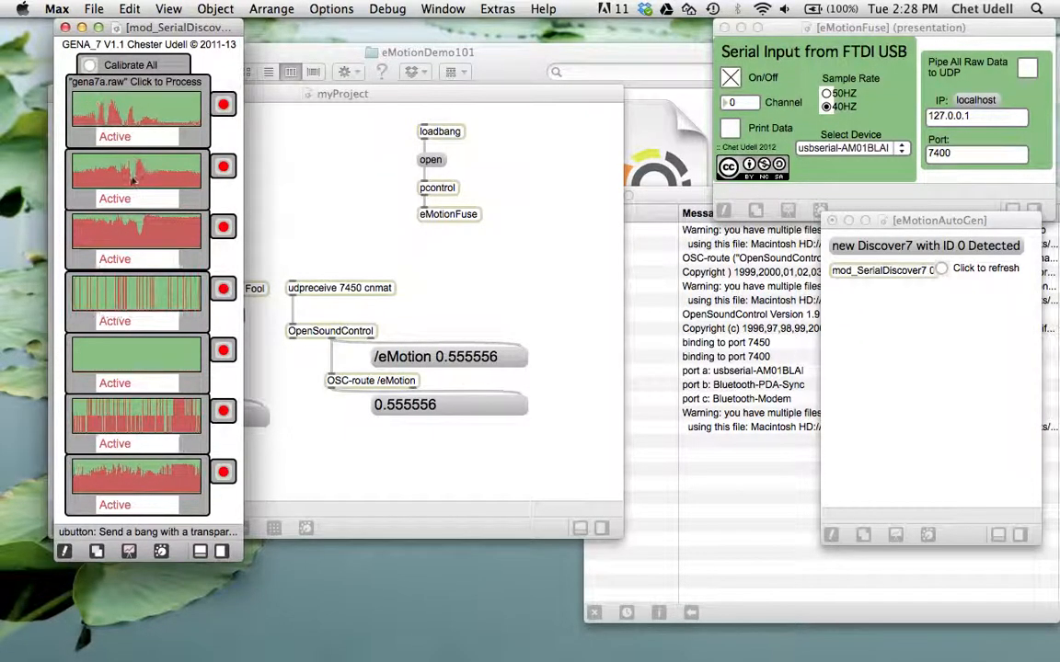
- Open the processing window of the module's fourth sensor stream and set the filter's b variable to 0.8
{"action": "left_click", "coordinate": [124, 296]}
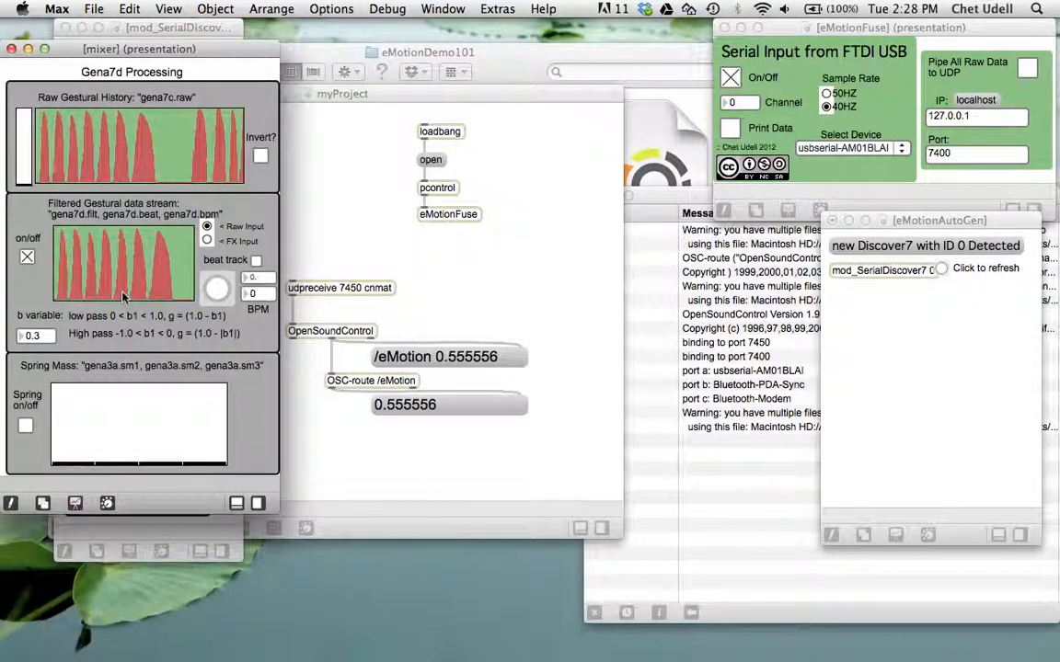
{"action": "left_click", "coordinate": [37, 336]}
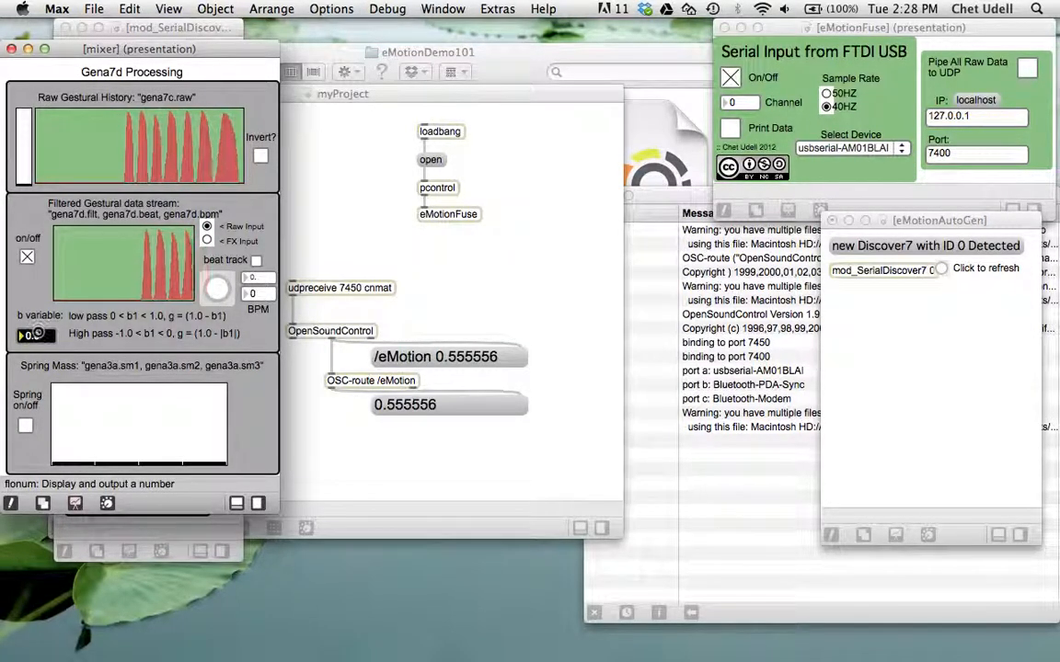
{"action": "type", "text": "0.8"}
{"action": "key", "text": "Return"}
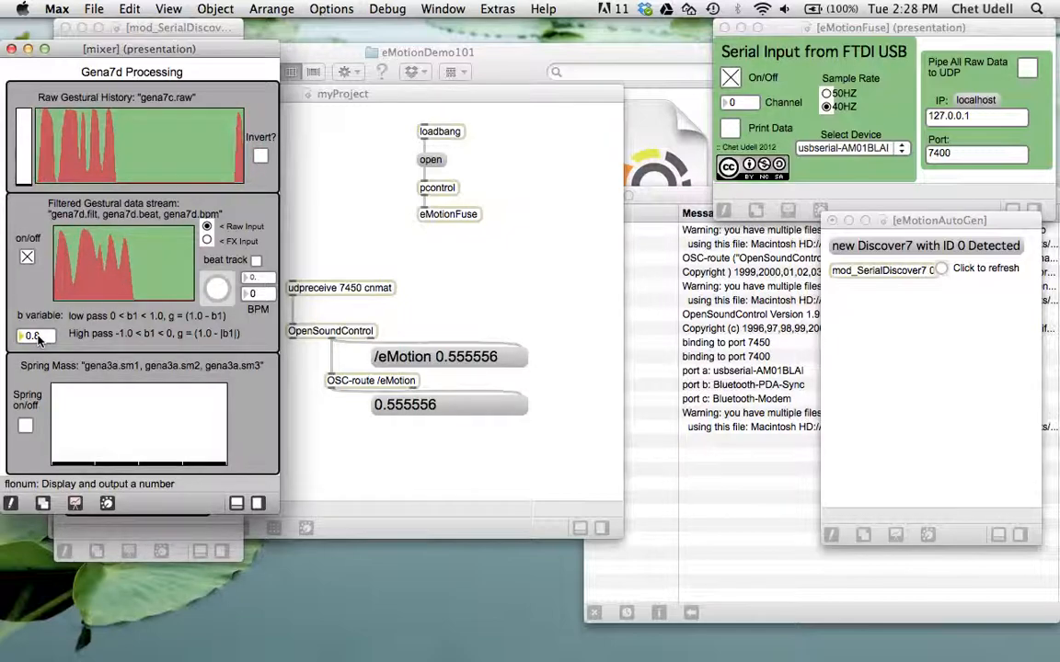
- Set the Gena7d filter's b variable to 0.5, switch on its spring mass, and close the processing window
{"action": "left_click", "coordinate": [38, 337]}
{"action": "left_click", "coordinate": [37, 338]}
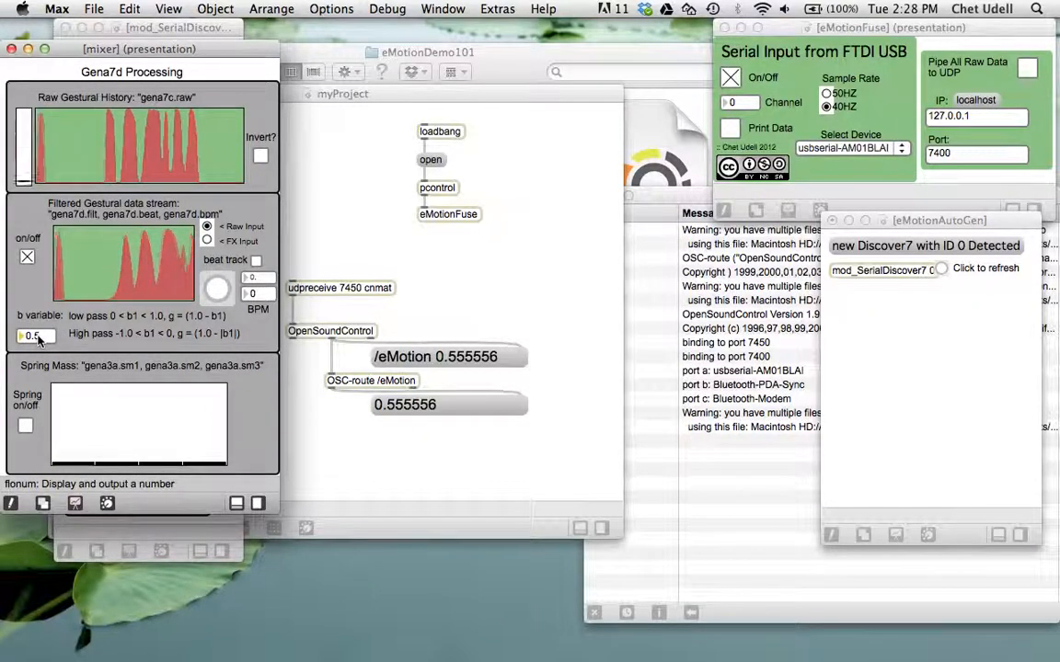
{"action": "left_click", "coordinate": [25, 428]}
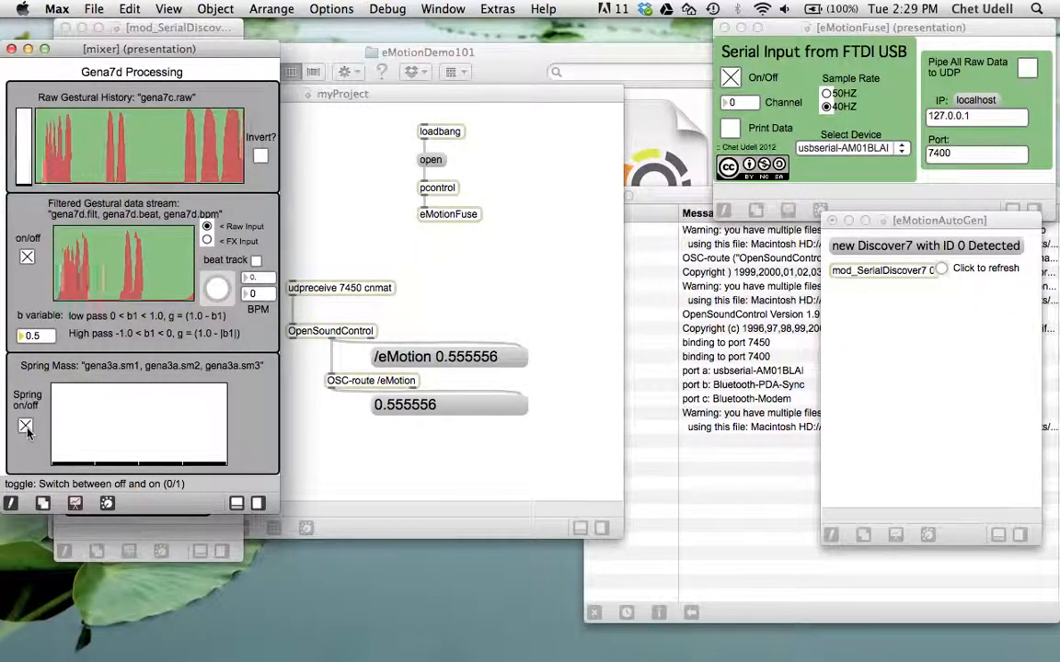
{"action": "left_click", "coordinate": [12, 49]}
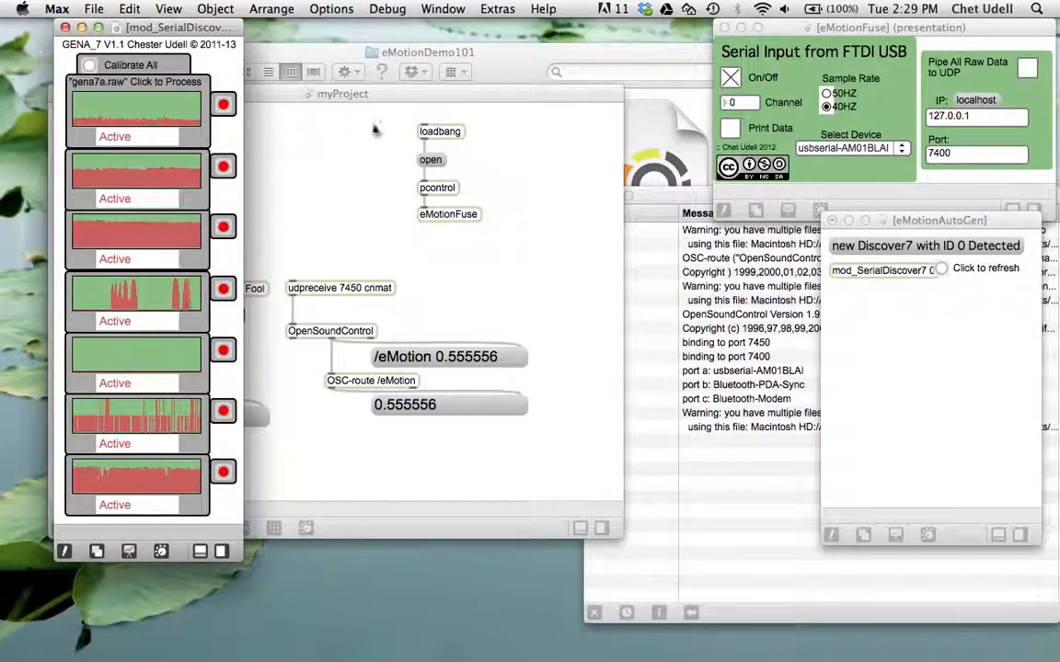
- Move the myProject window aside and open 101_DDW.maxpat from the eMotionDemo101 folder
{"action": "left_click_drag", "start_coordinate": [402, 94], "coordinate": [583, 208]}
{"action": "left_click", "coordinate": [510, 69]}
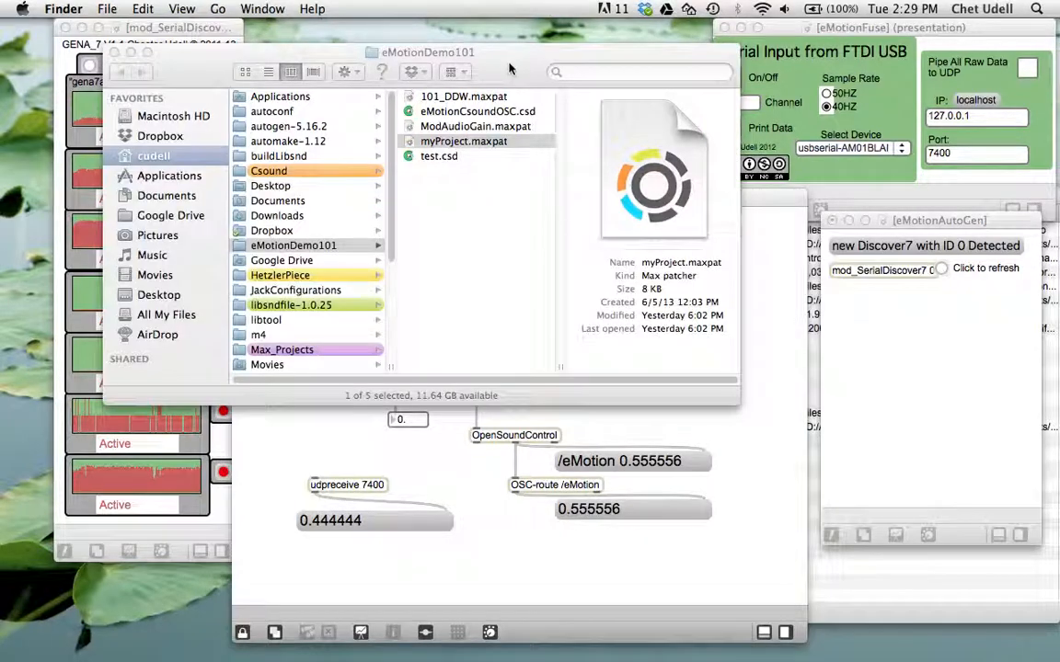
{"action": "double_click", "coordinate": [429, 95]}
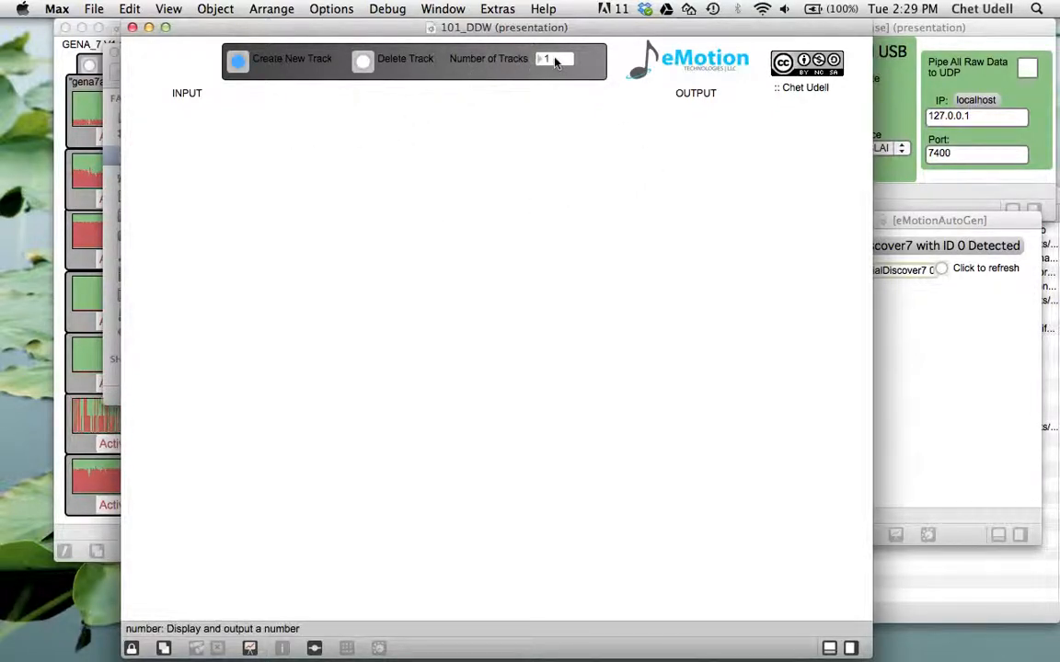
- Try out creating and deleting tracks in 101_DDW, ending with one newly created track
{"action": "left_click", "coordinate": [238, 64]}
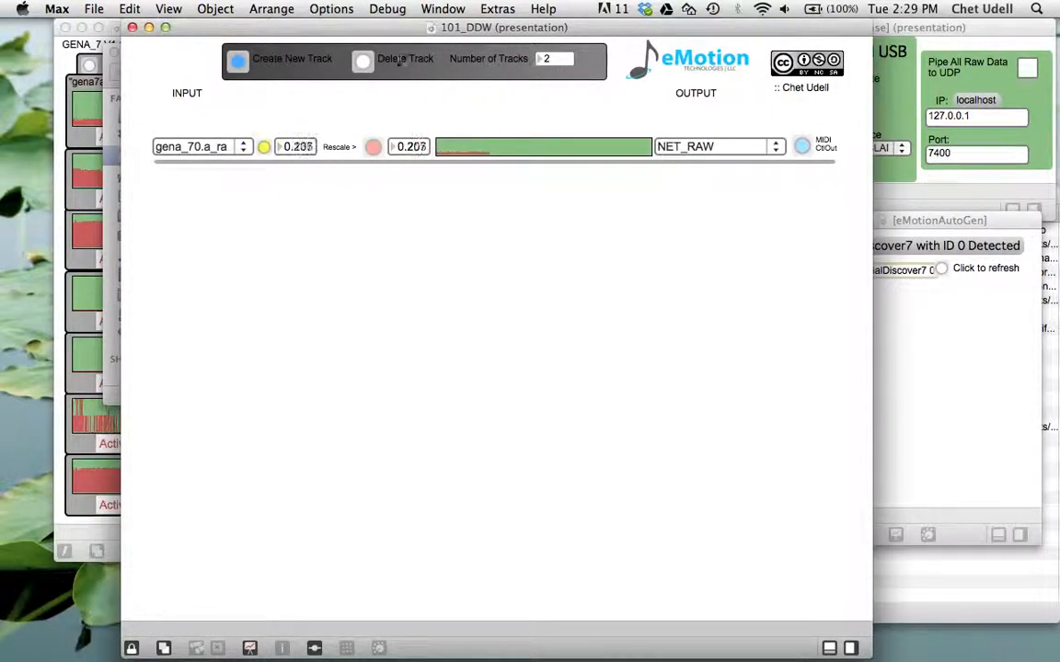
{"action": "left_click", "coordinate": [364, 62]}
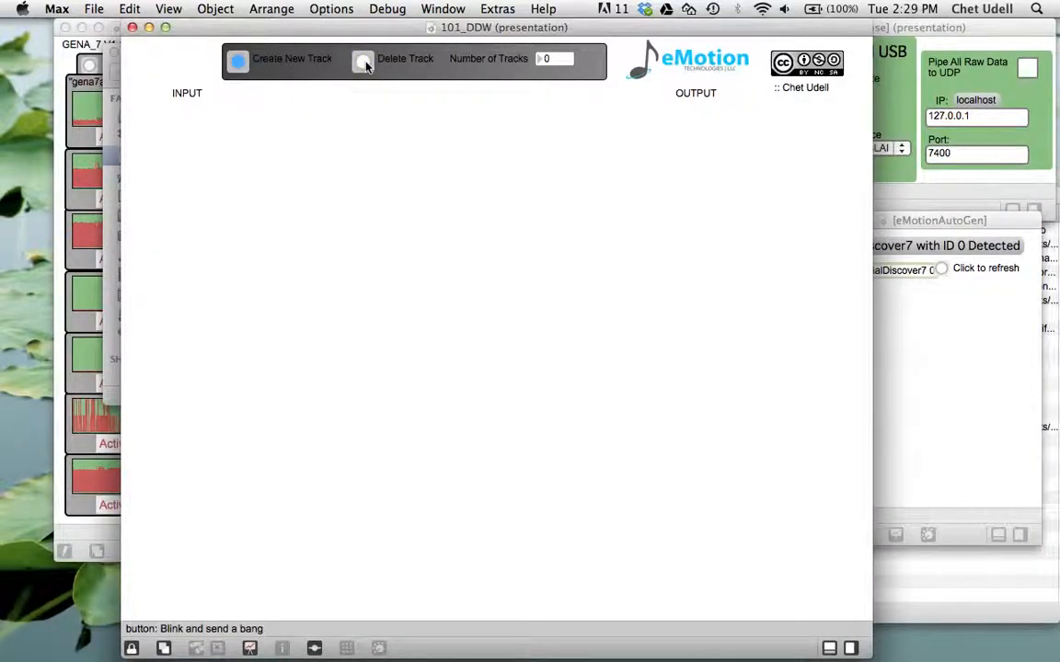
{"action": "left_click", "coordinate": [241, 60]}
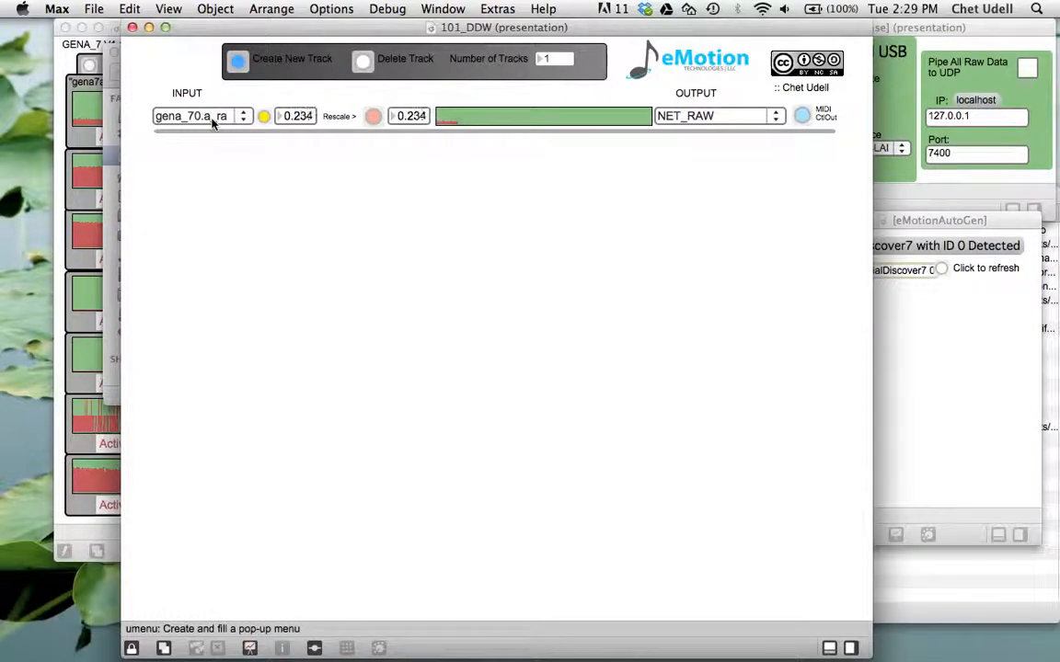
- Set the track's input to gena_70.d_filt
{"action": "left_click", "coordinate": [213, 118]}
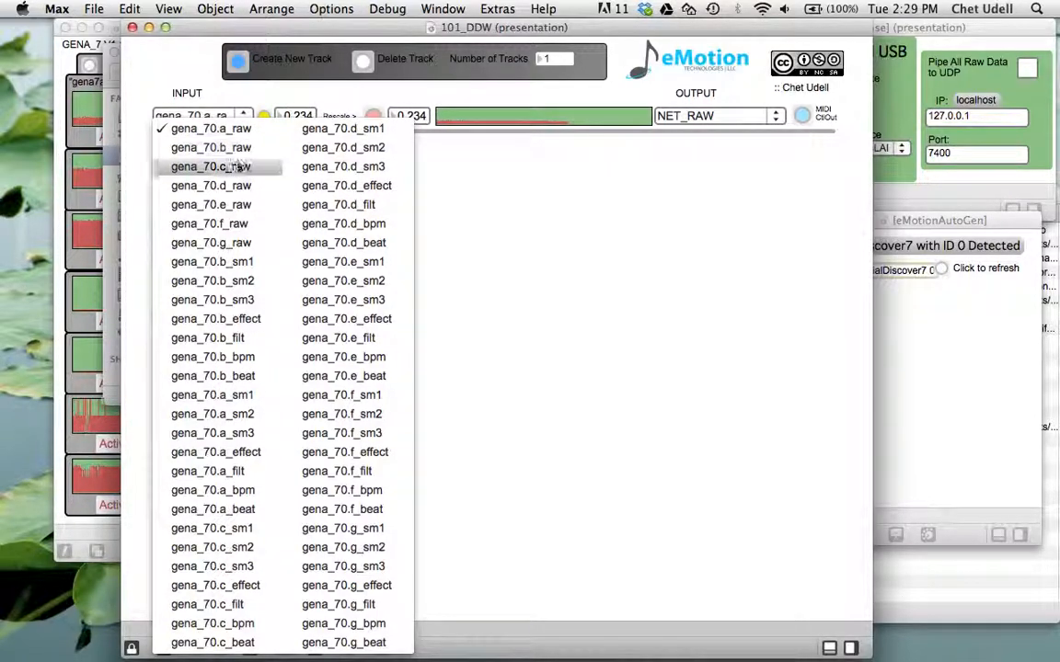
{"action": "left_click", "coordinate": [353, 208]}
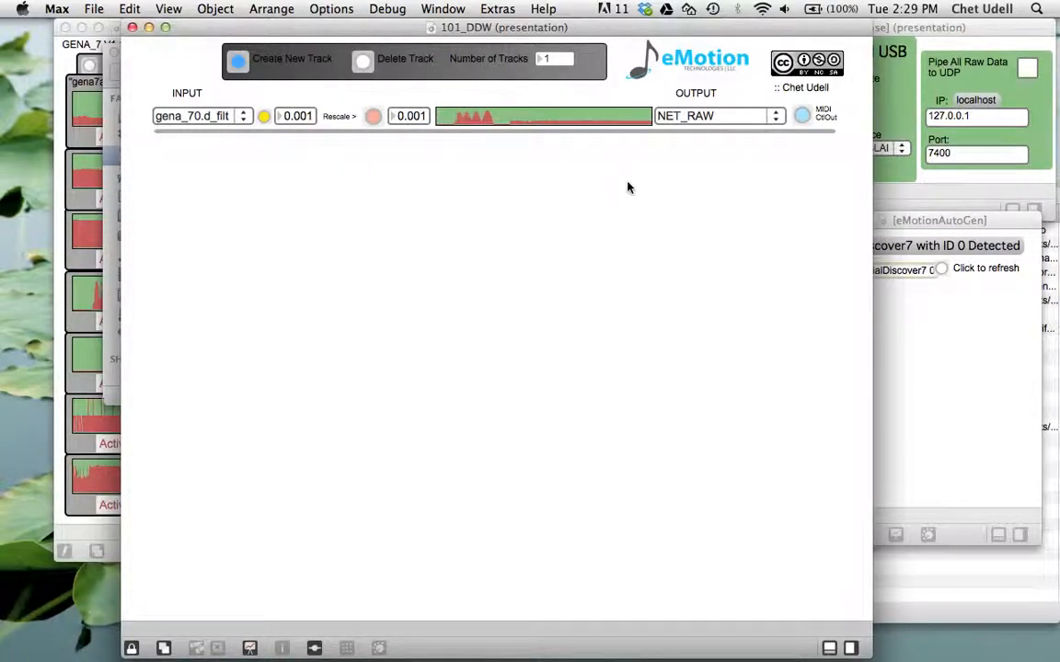
- Reposition the 101_DDW window and choose NET_RAW as the track's output
{"action": "left_click_drag", "start_coordinate": [708, 30], "coordinate": [741, 34]}
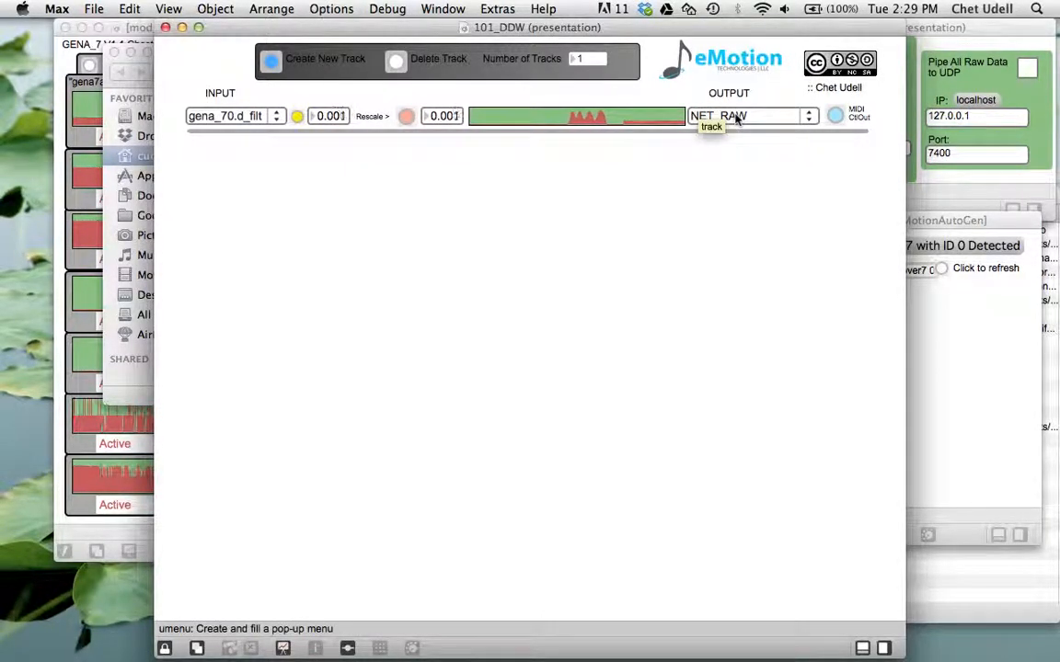
{"action": "mouse_move", "coordinate": [741, 28]}
{"action": "left_mouse_down"}
{"action": "mouse_move", "coordinate": [716, 24]}
{"action": "mouse_move", "coordinate": [742, 24]}
{"action": "mouse_move", "coordinate": [741, 14]}
{"action": "mouse_move", "coordinate": [675, 23]}
{"action": "mouse_move", "coordinate": [727, 30]}
{"action": "left_mouse_up"}
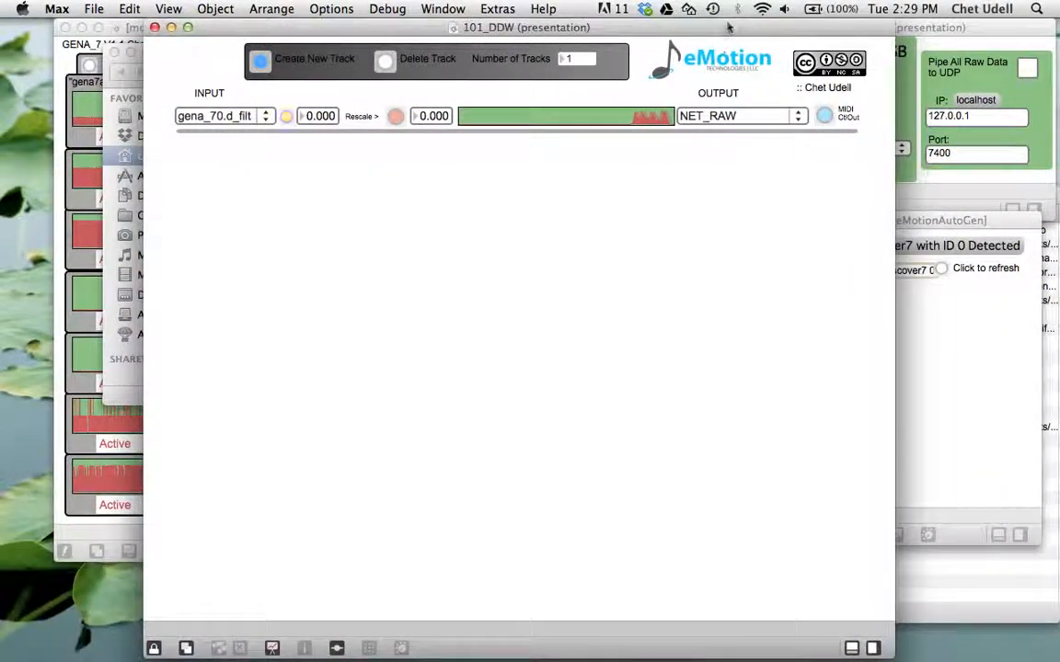
{"action": "left_click", "coordinate": [733, 121]}
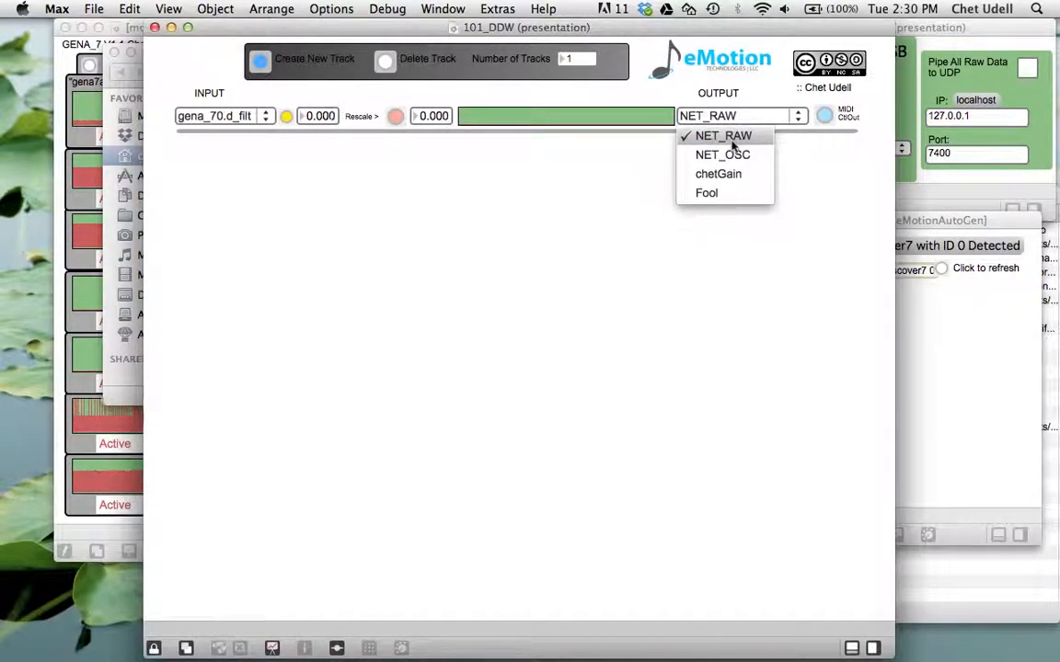
{"action": "left_click", "coordinate": [722, 138]}
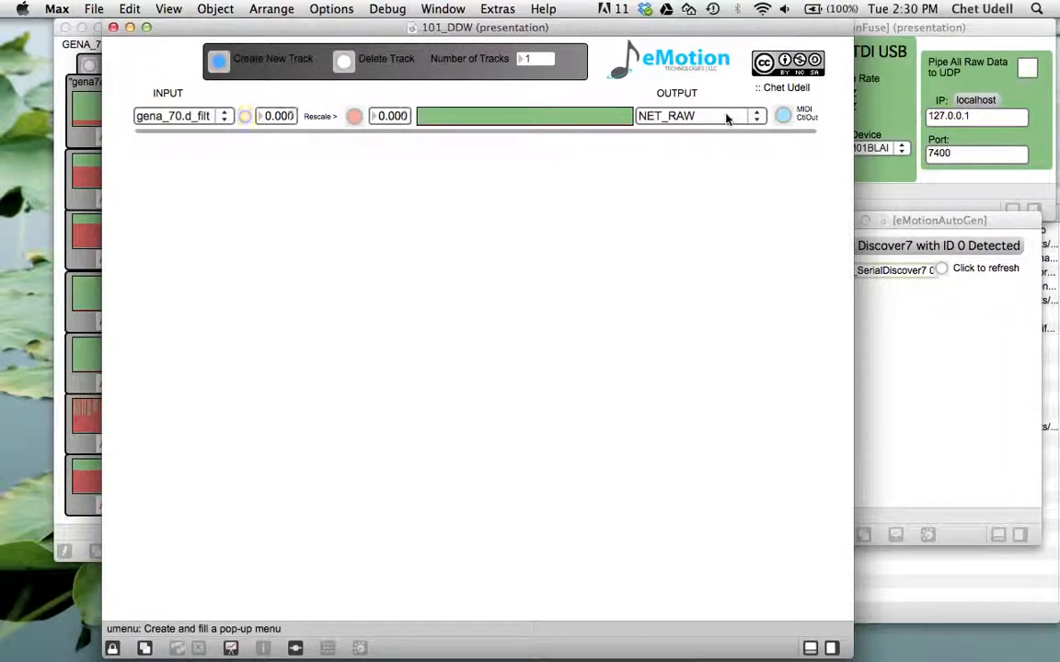
- Keep NET_RAW as the track's output, then bring myProject forward and place it below the track
{"action": "left_click", "coordinate": [699, 115]}
{"action": "left_click", "coordinate": [699, 140]}
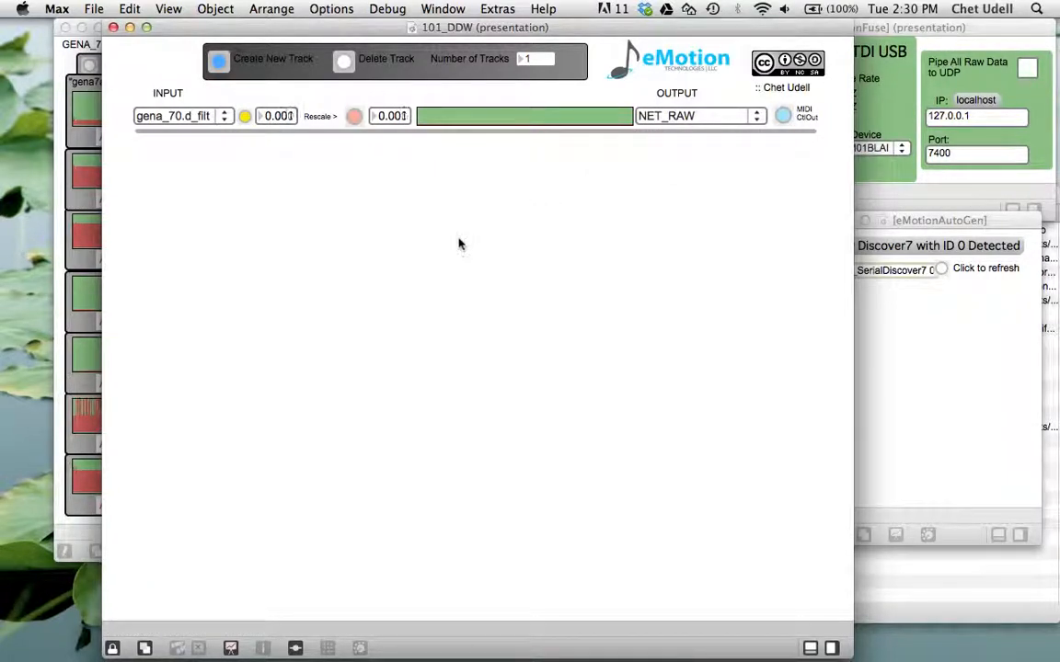
{"action": "left_click", "coordinate": [451, 8]}
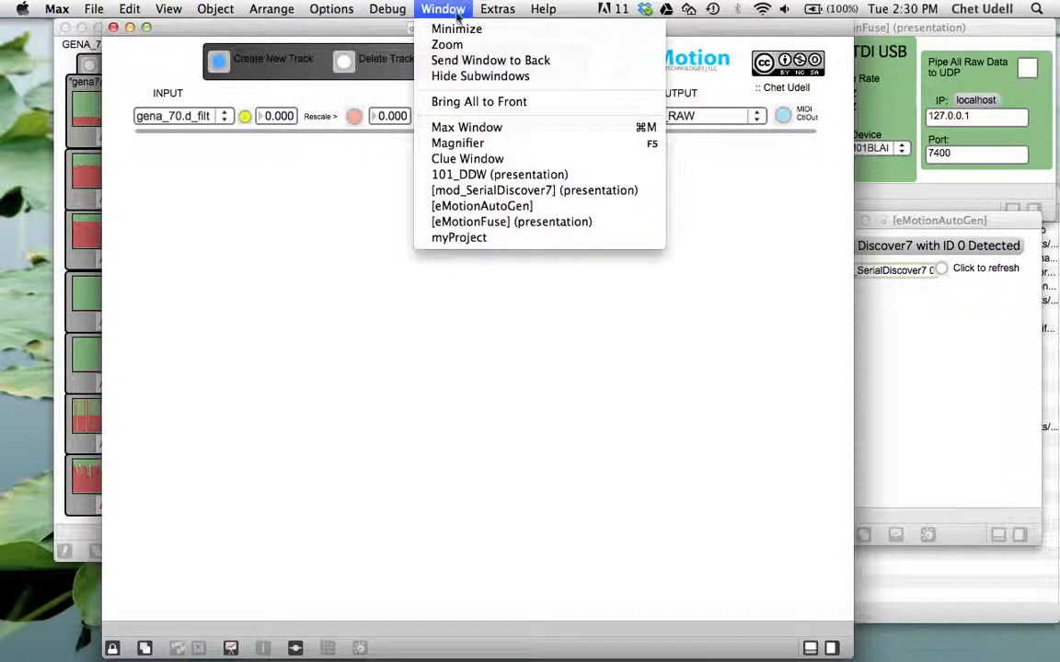
{"action": "left_click", "coordinate": [460, 238]}
{"action": "left_click_drag", "start_coordinate": [473, 205], "coordinate": [313, 201]}
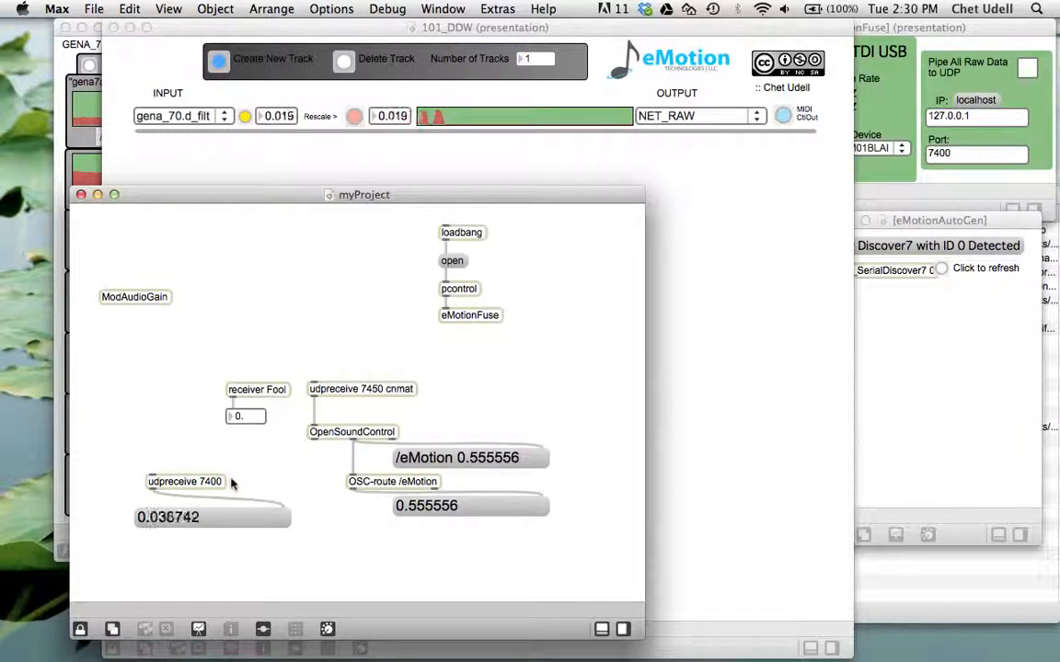
{"action": "left_click_drag", "start_coordinate": [466, 188], "coordinate": [615, 153]}
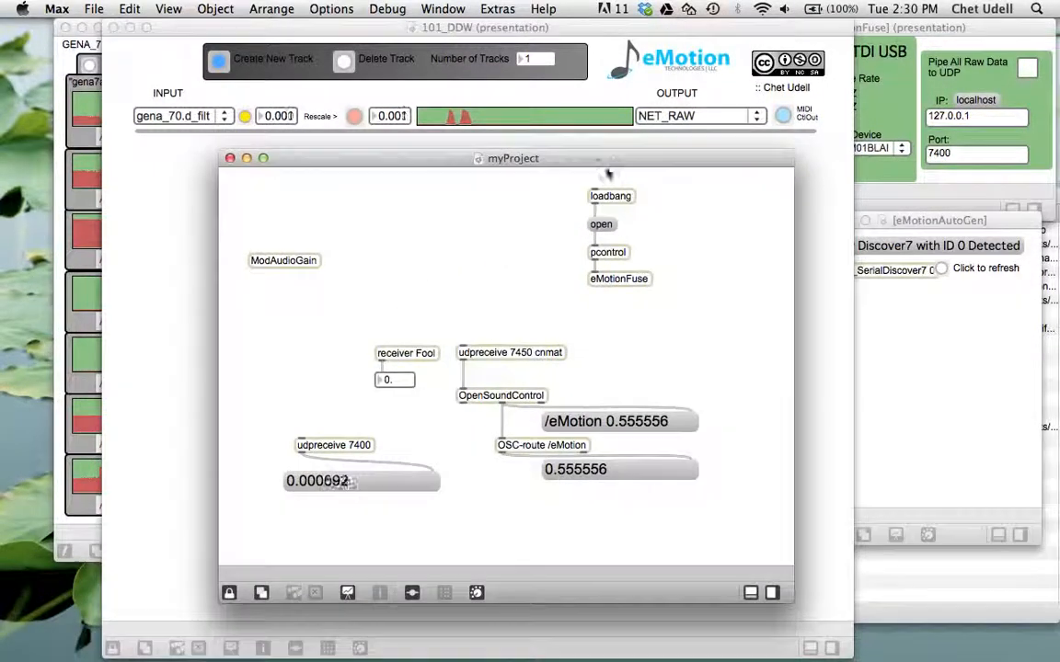
- Unlock the myProject patch and reposition the message box under the udpreceive 7400 object
{"action": "key", "text": "super+e"}
{"action": "left_click_drag", "start_coordinate": [339, 481], "coordinate": [441, 191]}
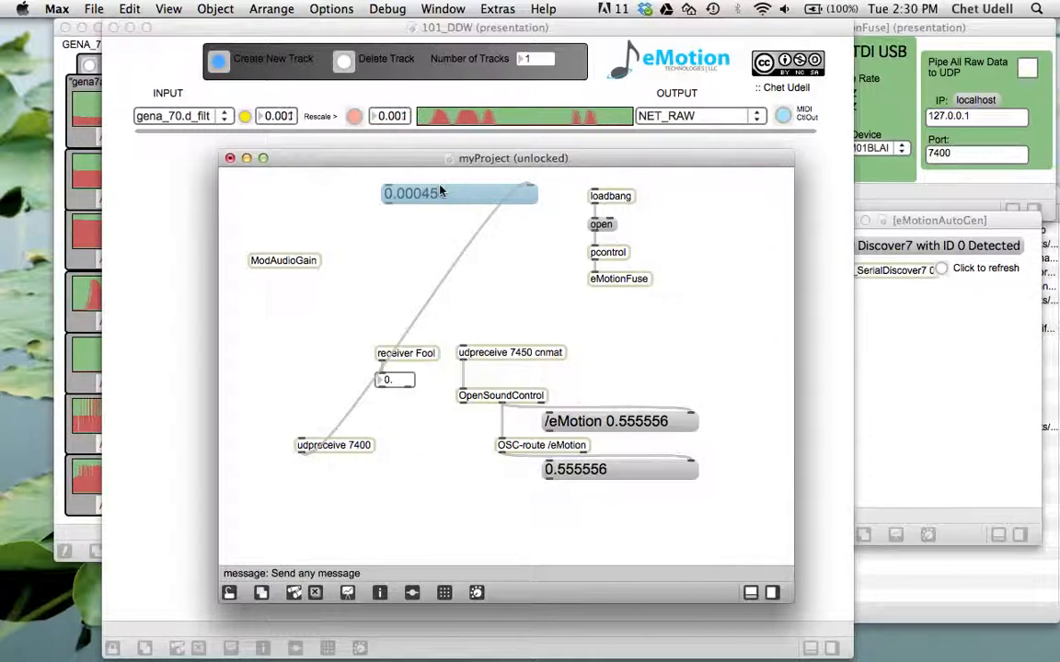
{"action": "left_click_drag", "start_coordinate": [441, 191], "coordinate": [329, 480]}
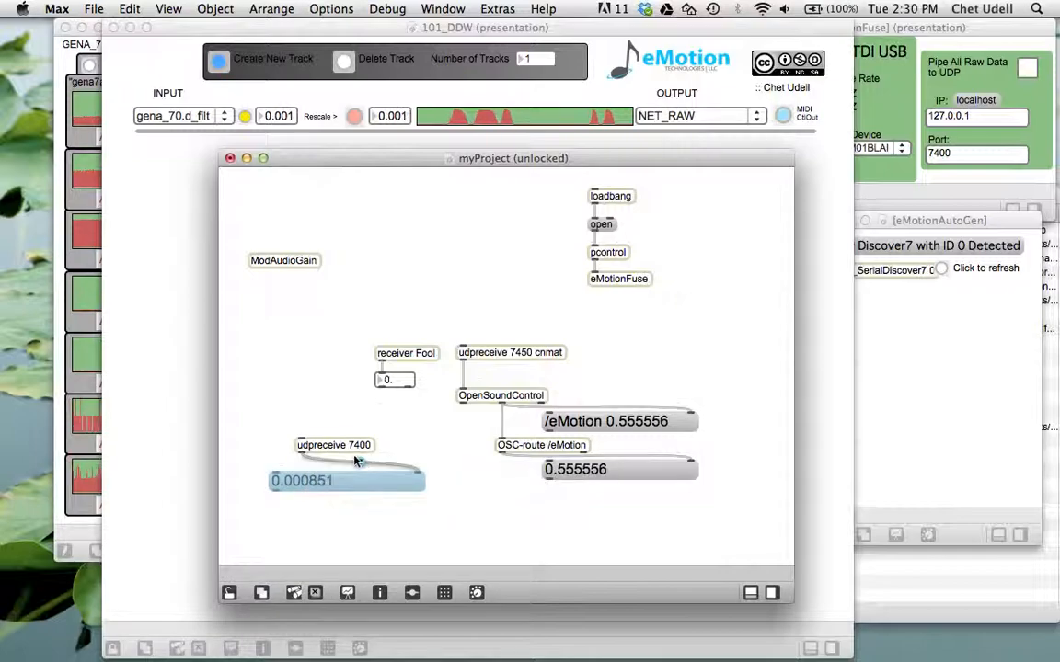
- Match the UDP ports by setting both the udpreceive 7400 object in myProject and the eMotionFuse port to 7401
{"action": "double_click", "coordinate": [368, 445]}
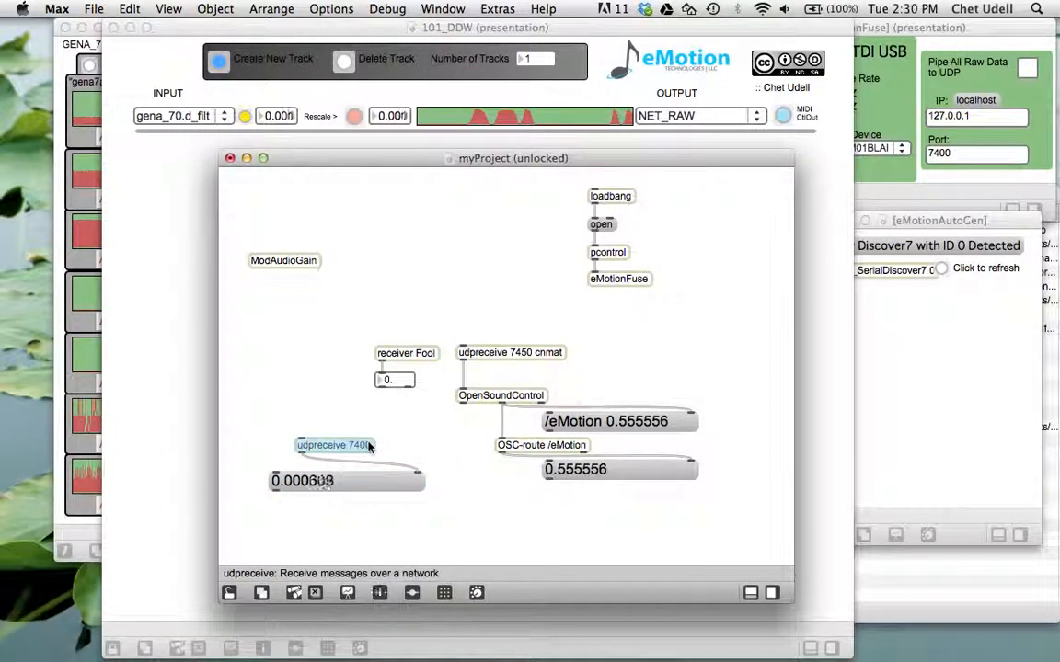
{"action": "left_click", "coordinate": [368, 445]}
{"action": "key", "text": "BackSpace"}
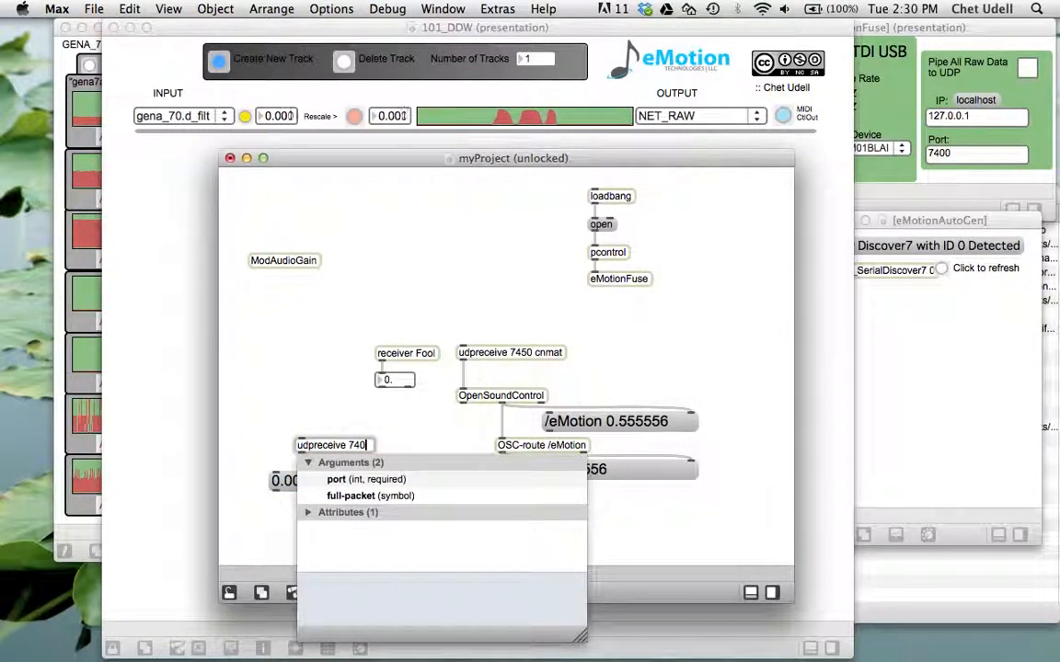
{"action": "type", "text": "1"}
{"action": "left_click", "coordinate": [300, 362]}
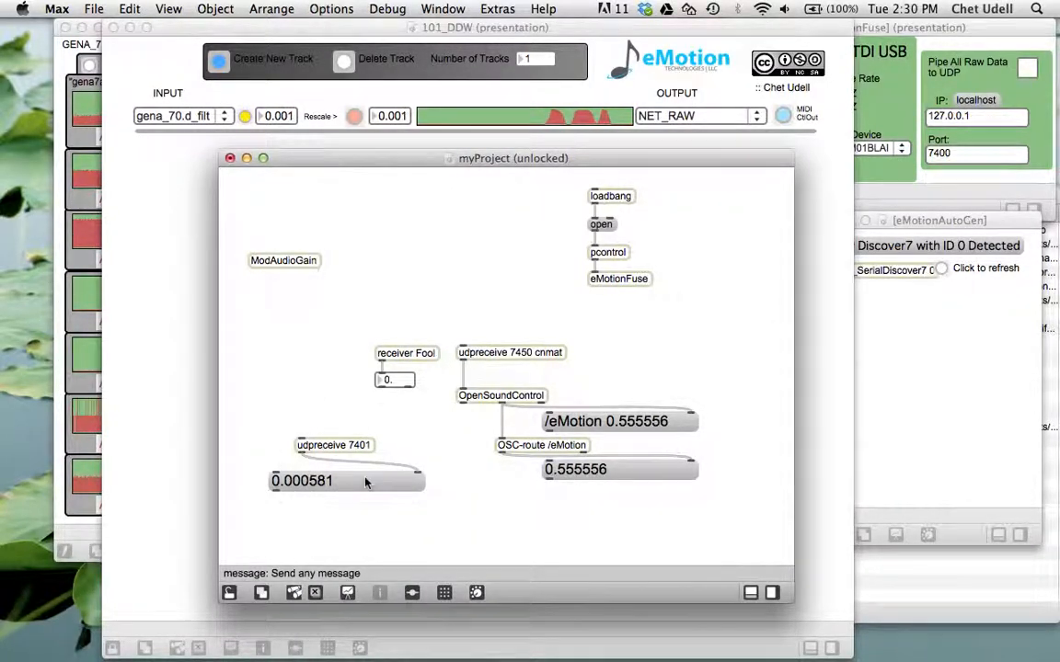
{"action": "left_click", "coordinate": [992, 158]}
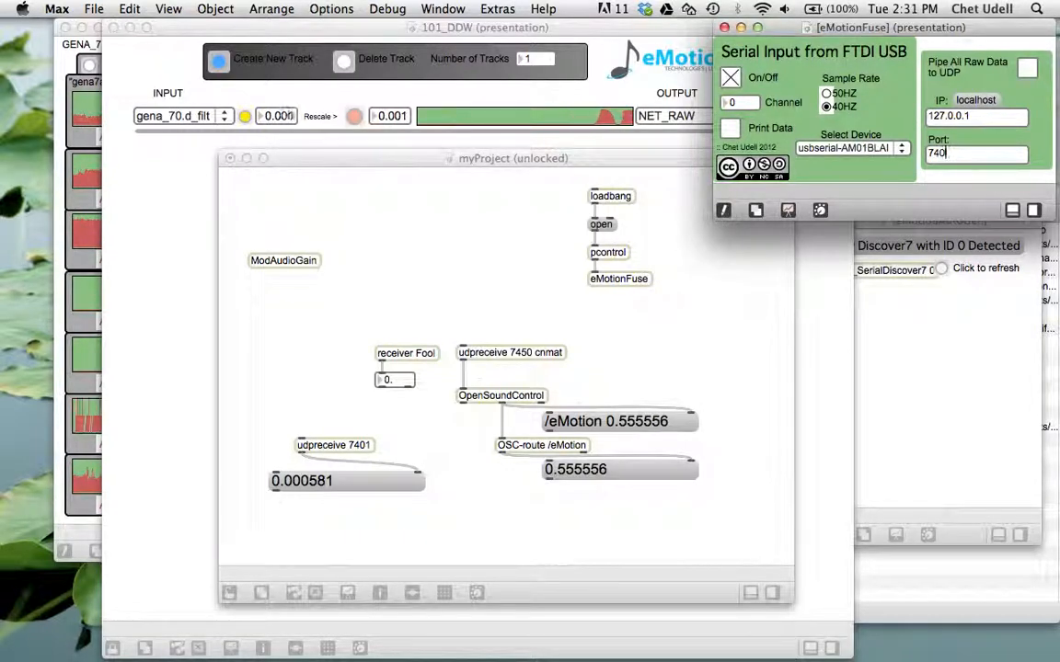
{"action": "left_click", "coordinate": [909, 167]}
{"action": "left_click", "coordinate": [318, 422]}
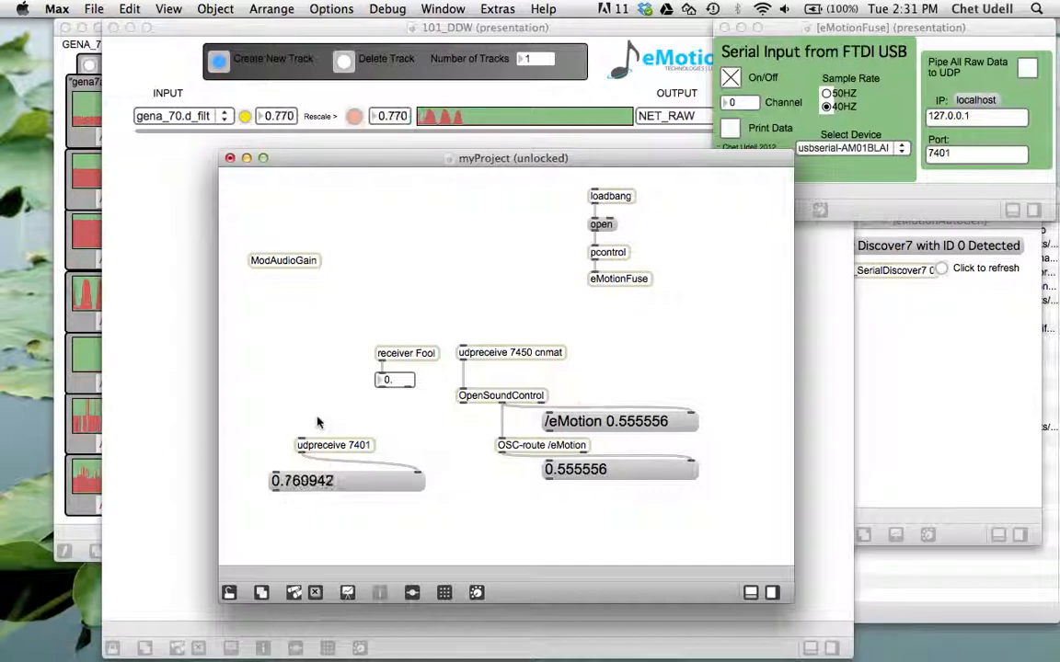
- Shift the myProject window lower and set the eMotionFuse port to 7450, matching the udpreceive cnmat object
{"action": "left_click", "coordinate": [934, 99]}
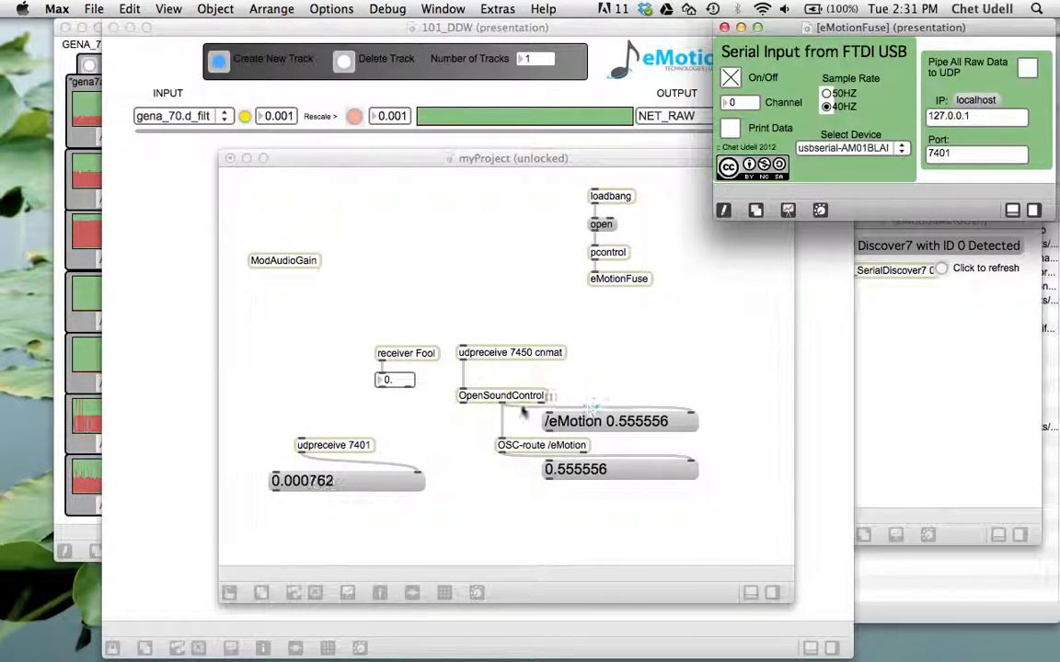
{"action": "left_click", "coordinate": [456, 431]}
{"action": "left_click_drag", "start_coordinate": [428, 155], "coordinate": [382, 199]}
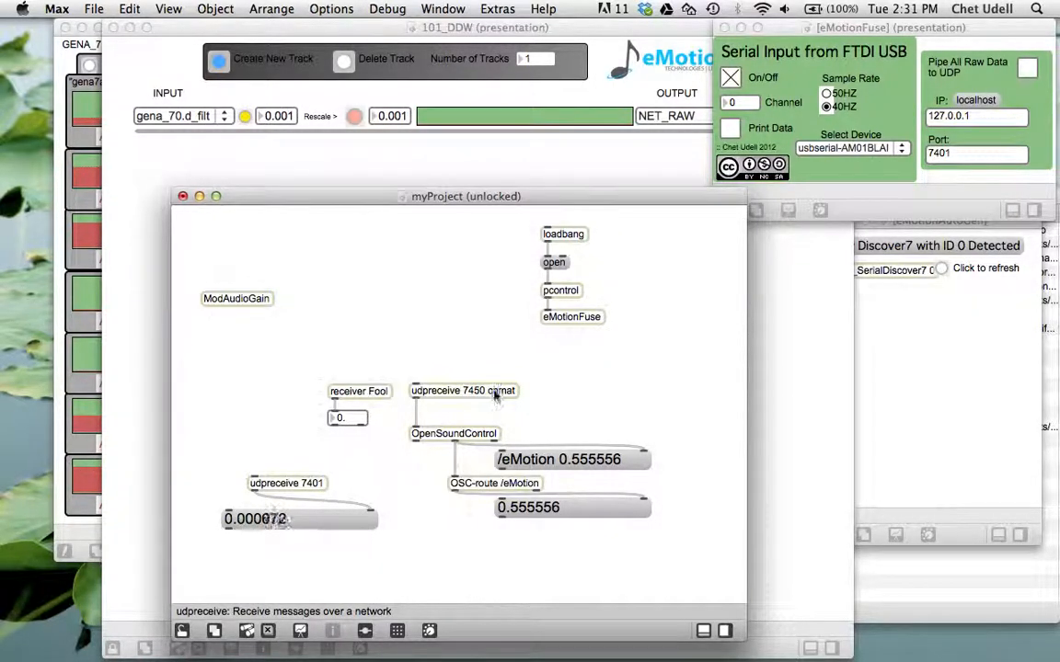
{"action": "left_click", "coordinate": [960, 159]}
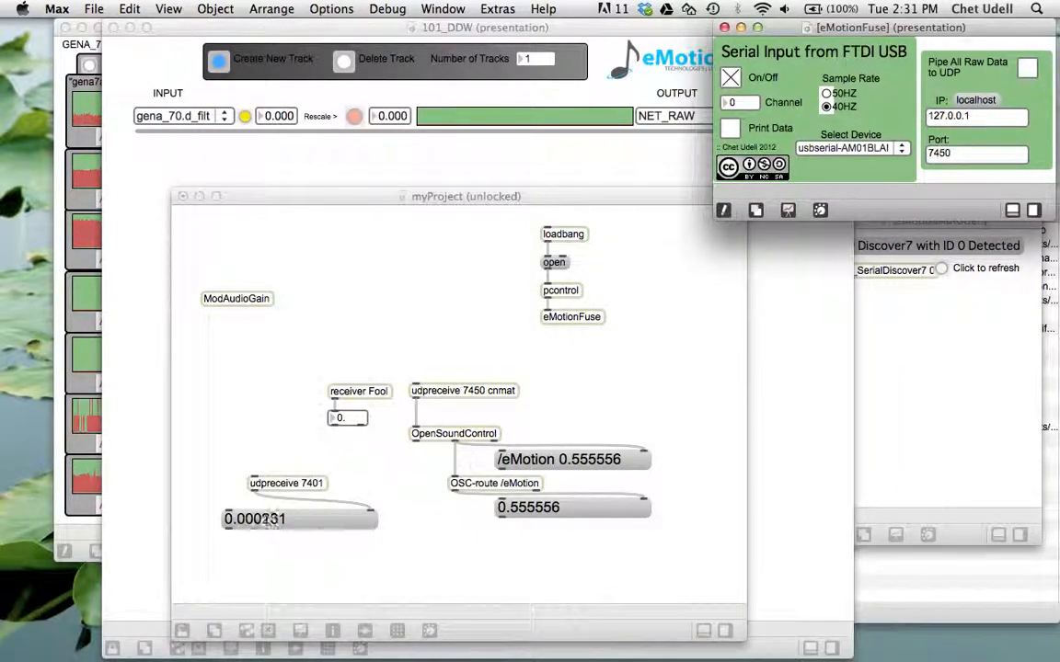
{"action": "key", "text": "Return"}
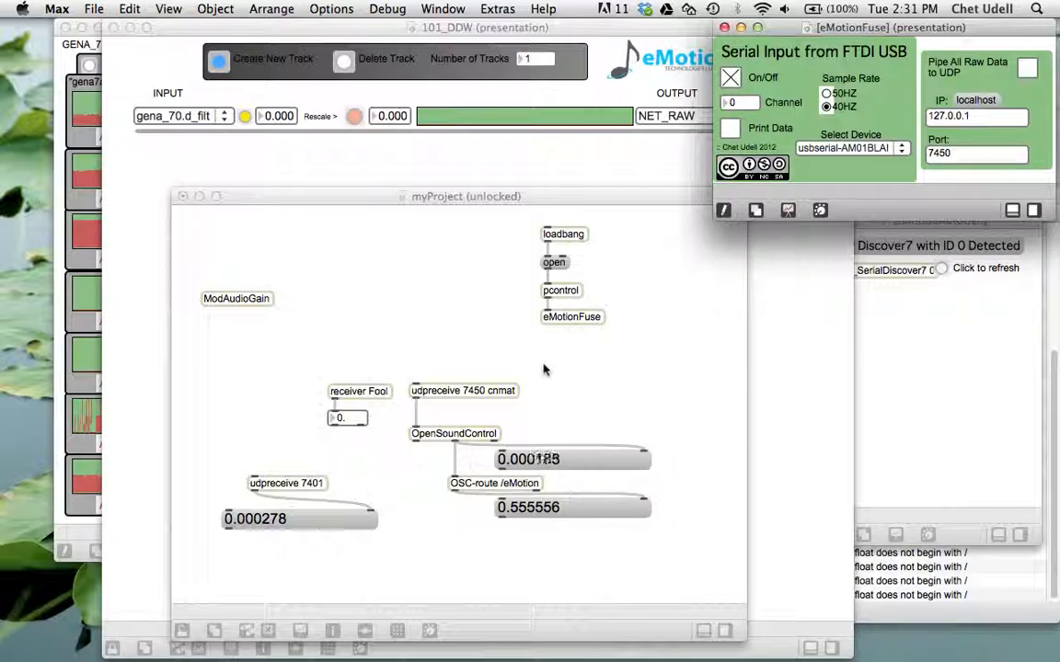
{"action": "left_click", "coordinate": [534, 397]}
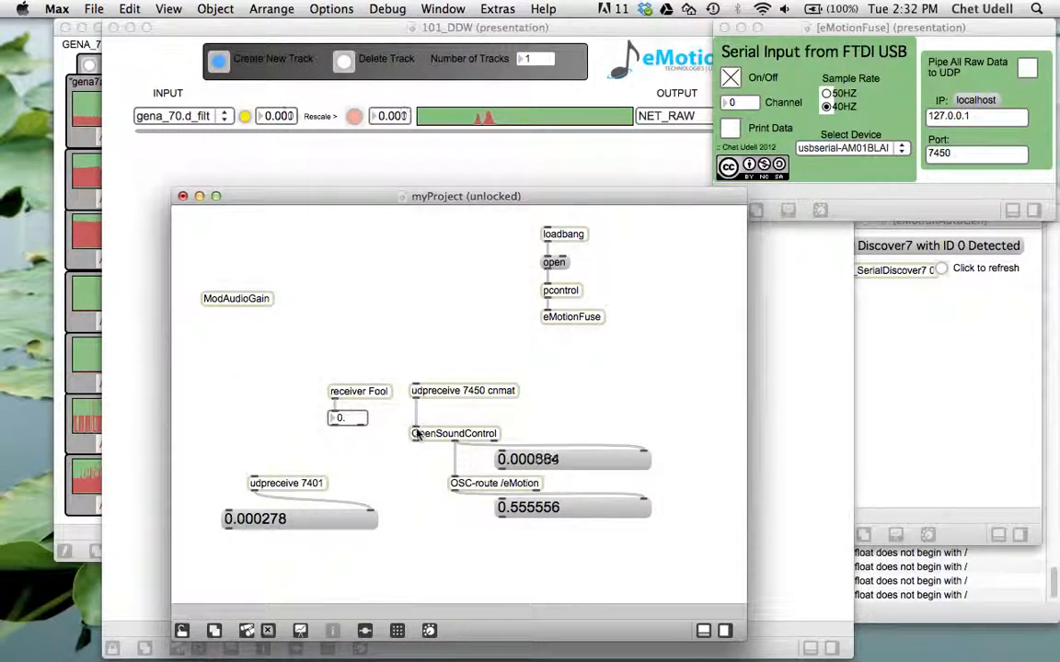
- Move the OpenSoundControl object and its connected message box slightly upward in myProject
{"action": "left_click_drag", "start_coordinate": [443, 436], "coordinate": [448, 424]}
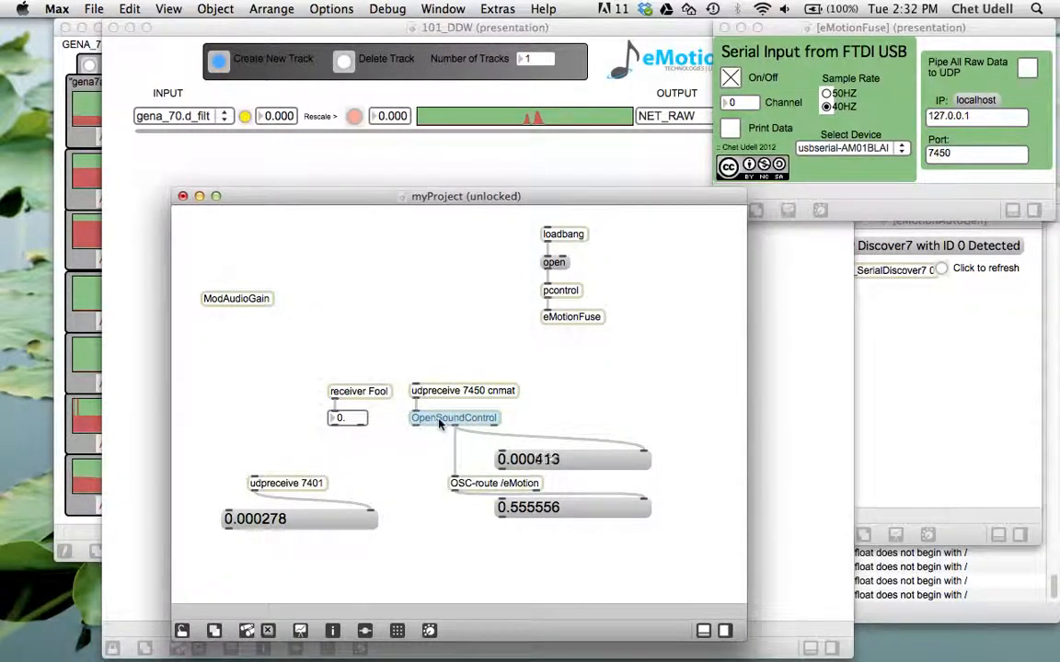
{"action": "left_click", "coordinate": [515, 423]}
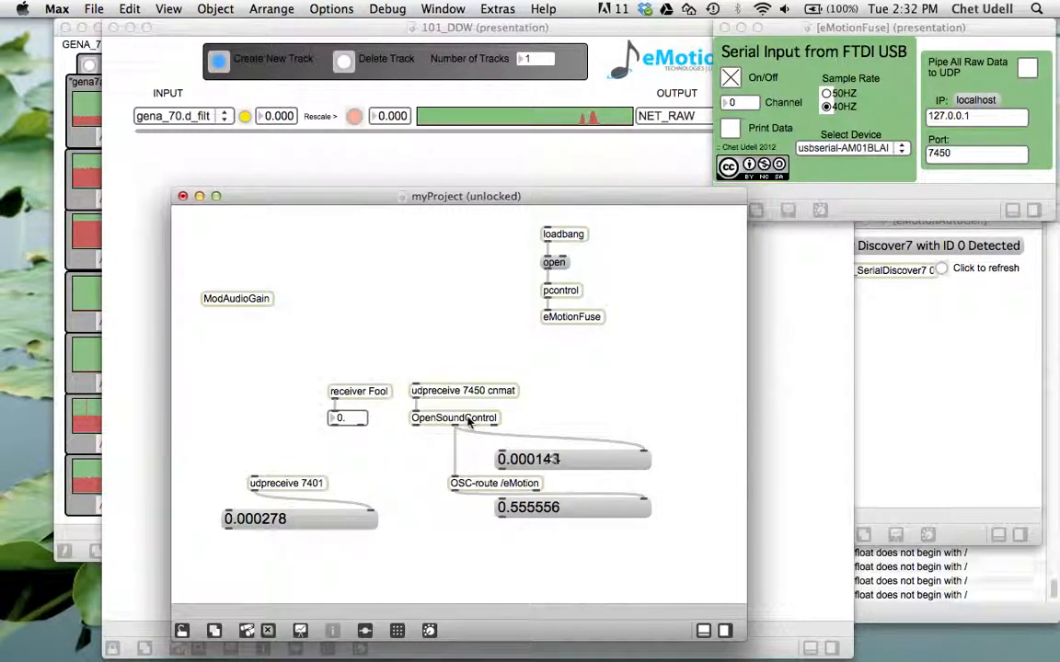
{"action": "left_click_drag", "start_coordinate": [556, 462], "coordinate": [544, 458]}
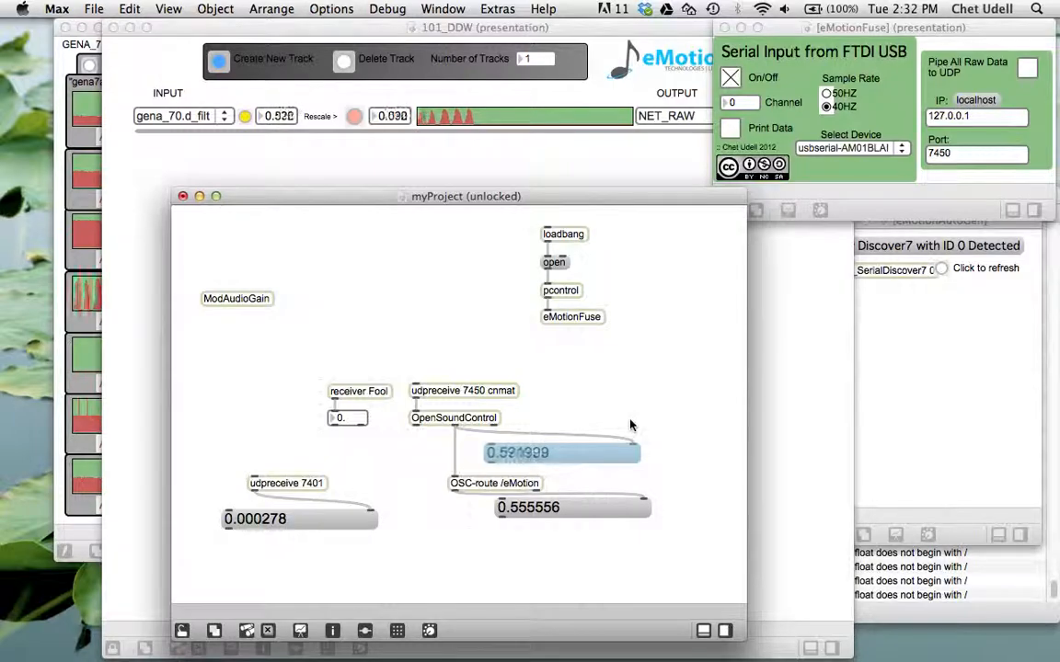
- Set the output of the track in 101_DDW to NET_OSC
{"action": "left_click", "coordinate": [676, 161]}
{"action": "left_click", "coordinate": [679, 116]}
{"action": "left_click", "coordinate": [677, 155]}
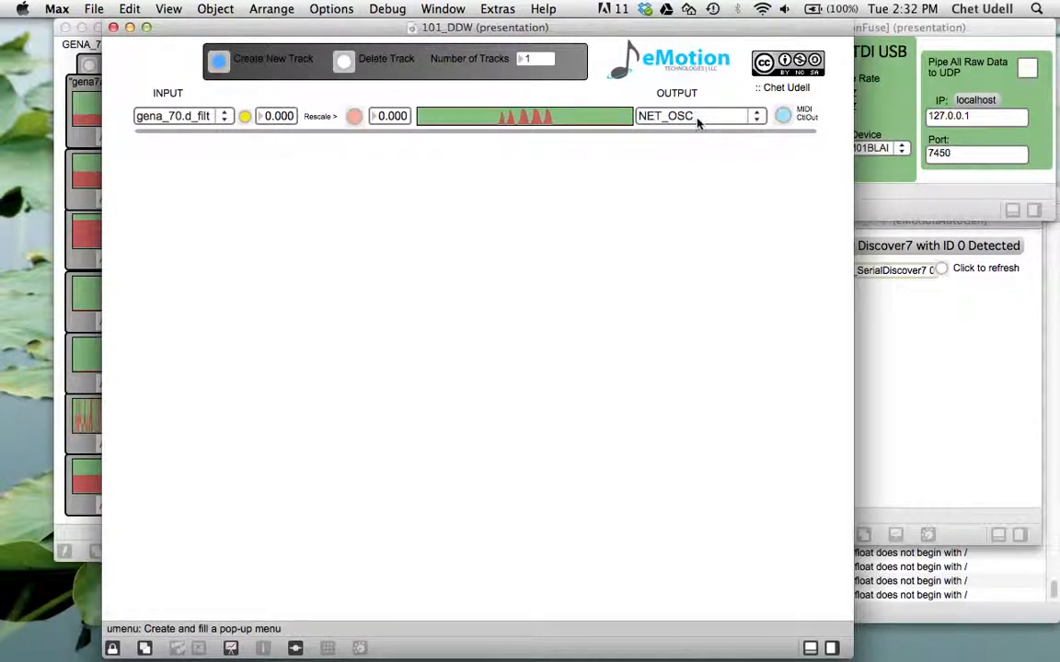
- Bring myProject forward and place it below the track to watch the incoming /eMotion OSC messages
{"action": "left_click", "coordinate": [909, 35]}
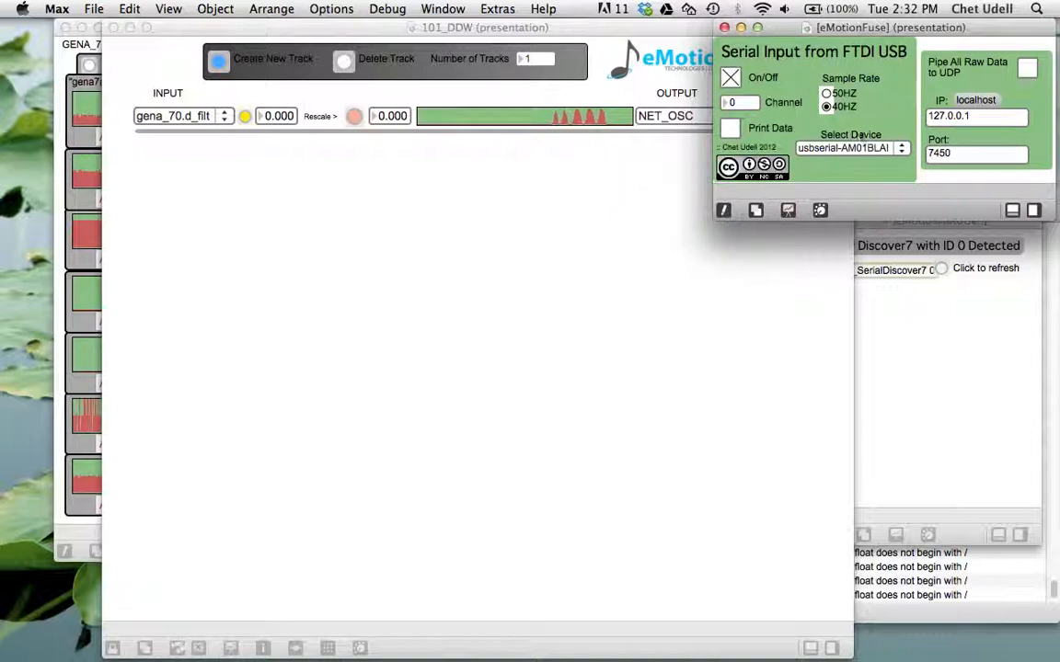
{"action": "left_click", "coordinate": [566, 281]}
{"action": "key", "text": "super+grave"}
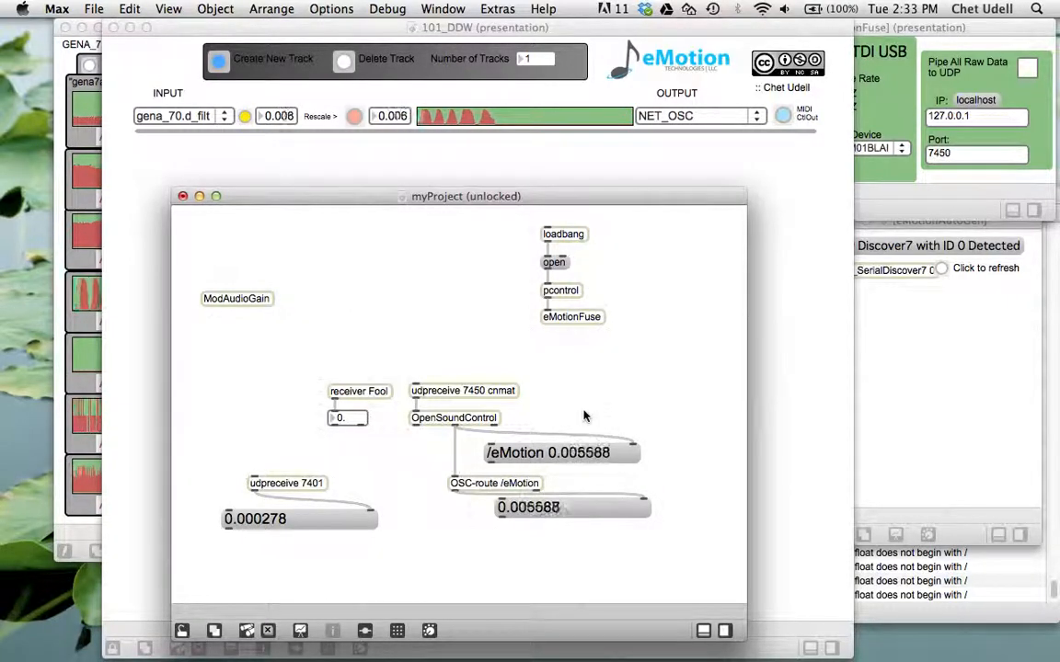
{"action": "left_click_drag", "start_coordinate": [538, 200], "coordinate": [584, 210]}
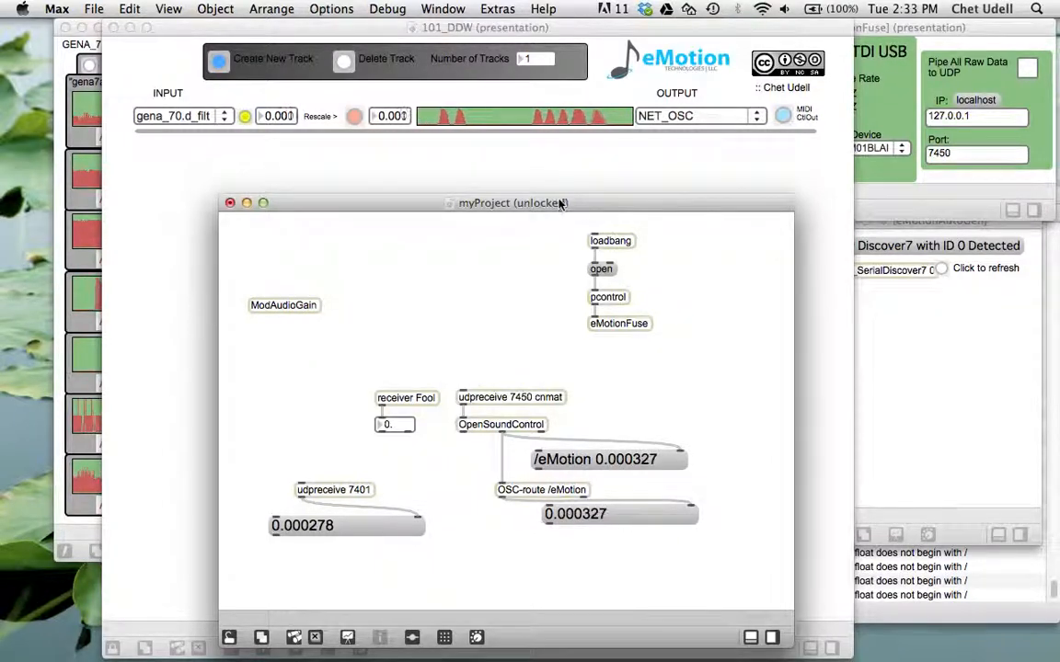
{"action": "left_click_drag", "start_coordinate": [561, 203], "coordinate": [570, 300]}
- Create a second track in 101_DDW and set its input to another gena_70.d data stream
{"action": "left_click", "coordinate": [409, 214]}
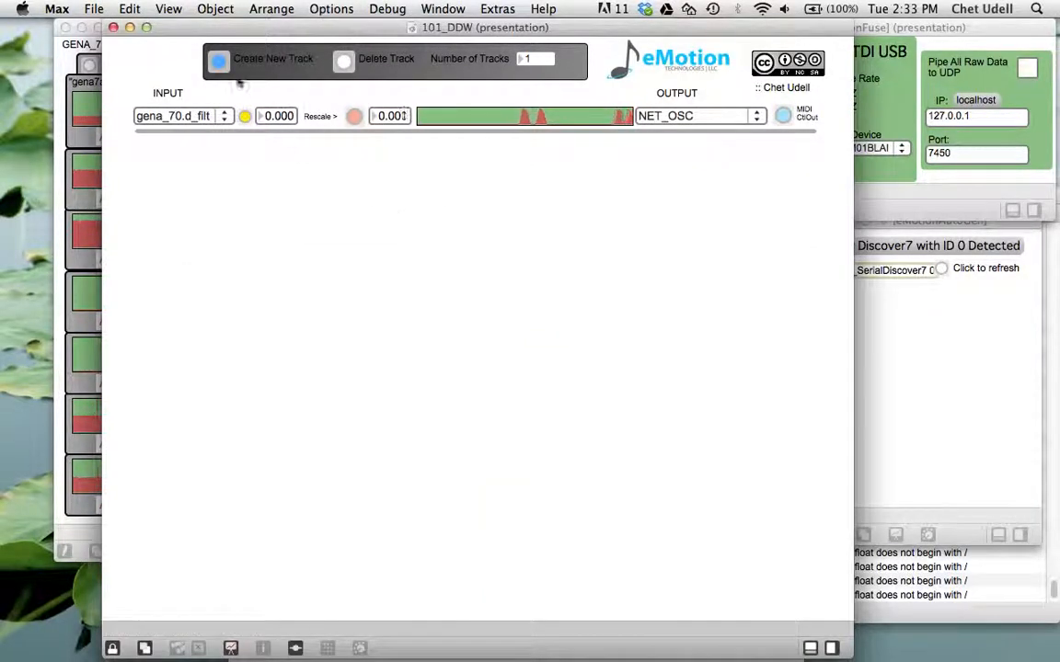
{"action": "left_click", "coordinate": [217, 59]}
{"action": "left_click", "coordinate": [183, 154]}
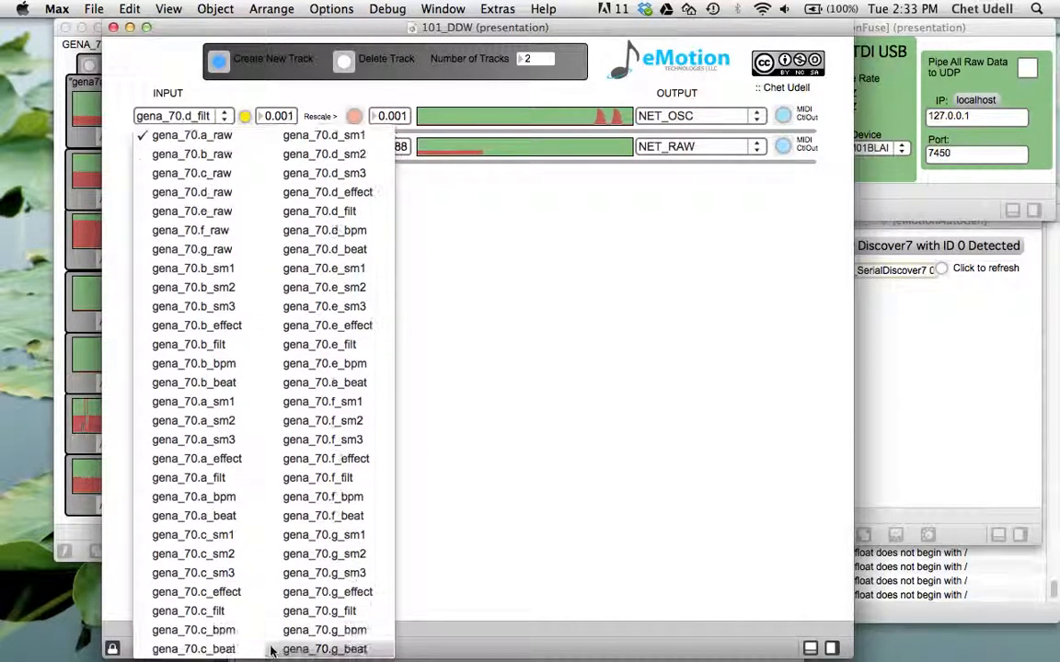
{"action": "left_click", "coordinate": [356, 179]}
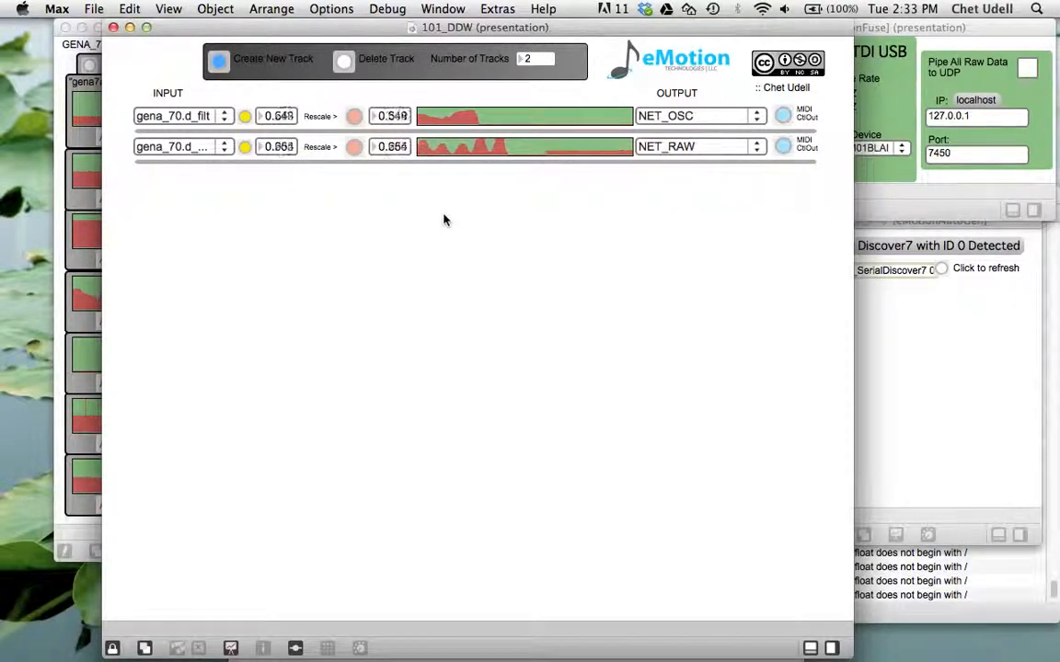
- View the Gena7d Processing settings of the fourth sensor, then close them and the mod_SerialDiscover7 window
{"action": "left_click", "coordinate": [95, 290]}
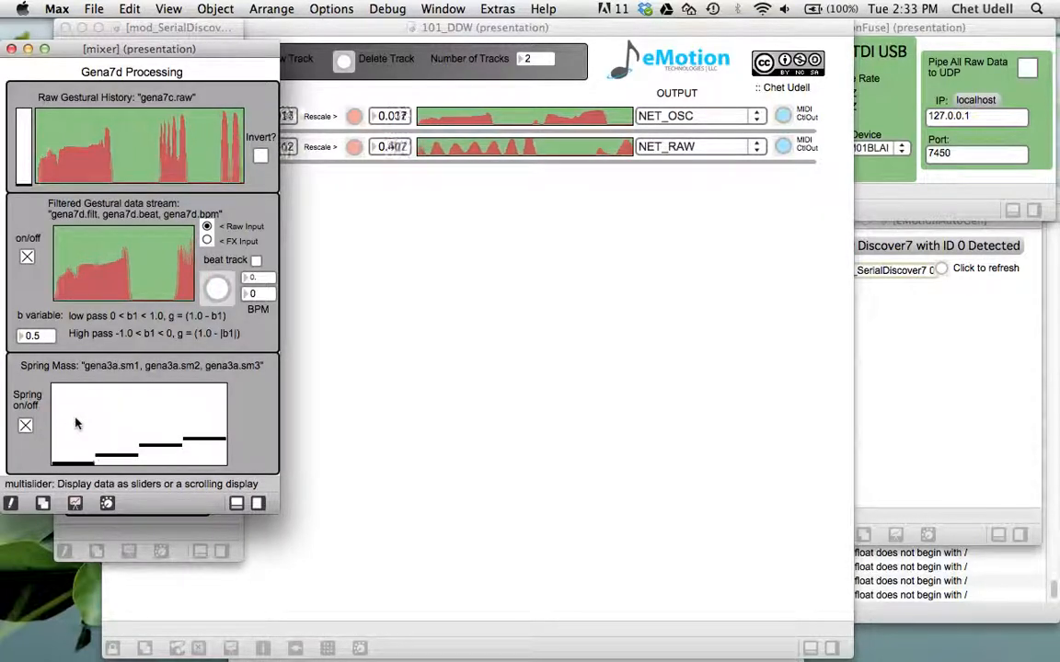
{"action": "left_click", "coordinate": [12, 51]}
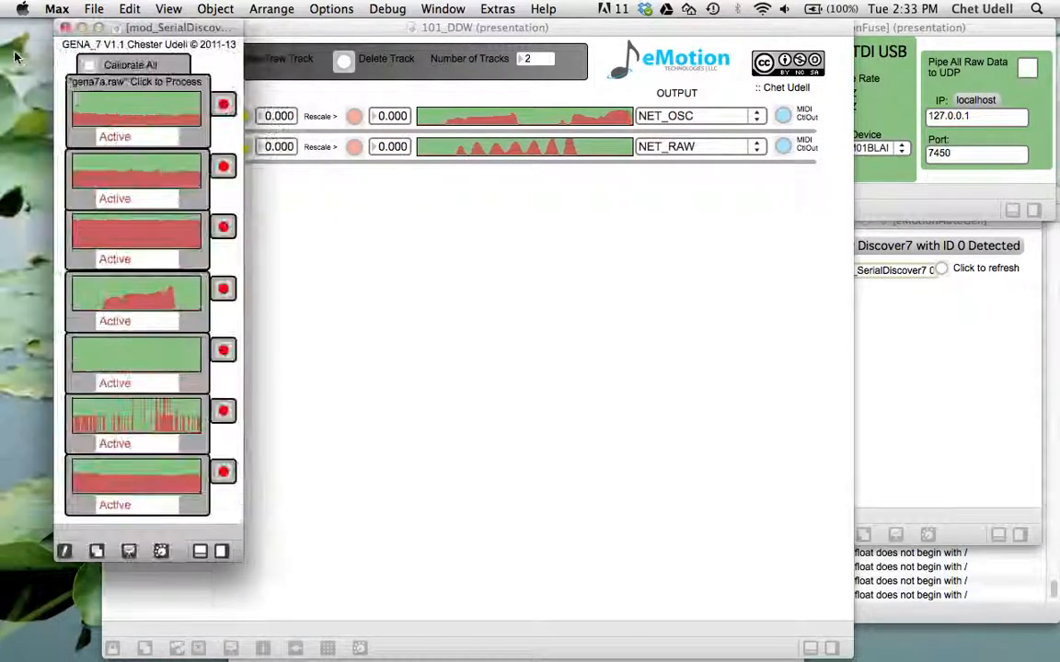
{"action": "left_click", "coordinate": [65, 28]}
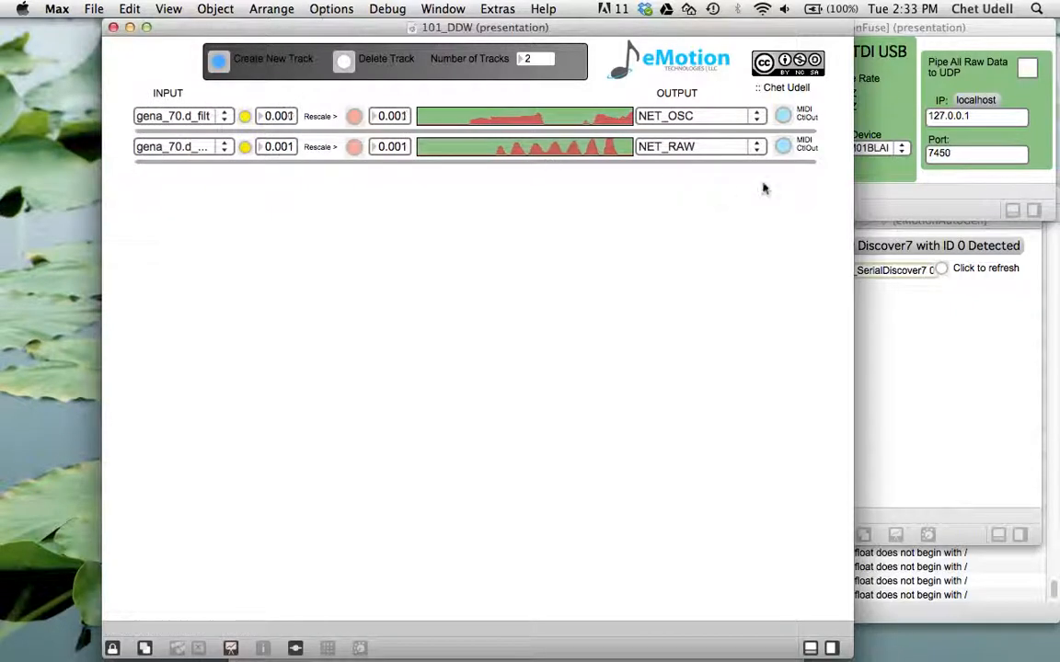
- Set the second track's output to NET_OSC and bring myProject forward, placed below both tracks
{"action": "left_click", "coordinate": [720, 150]}
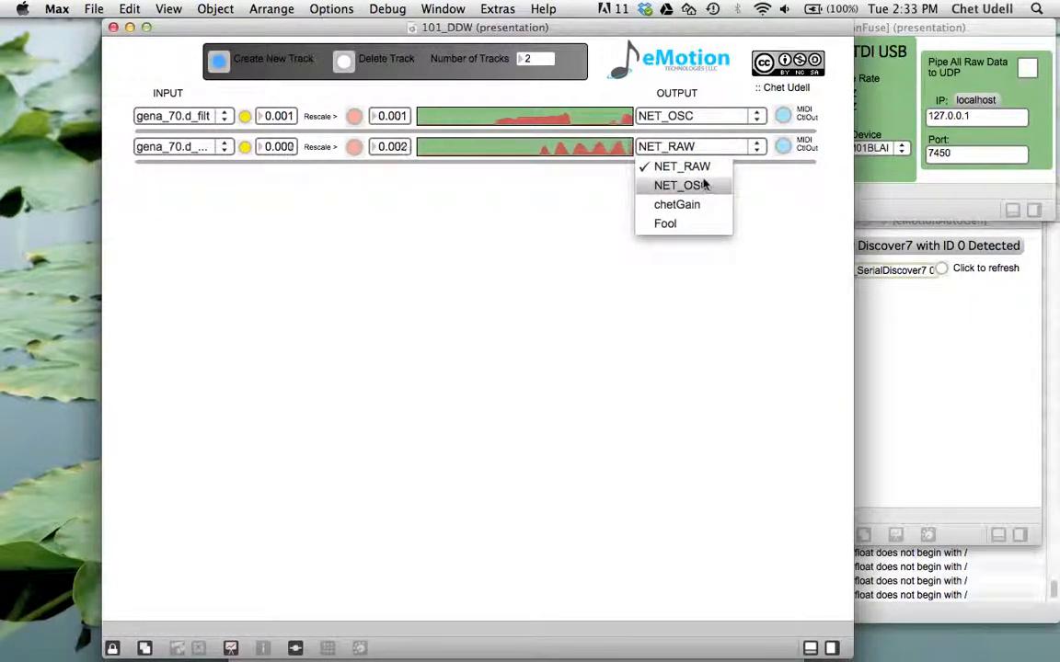
{"action": "left_click", "coordinate": [704, 186]}
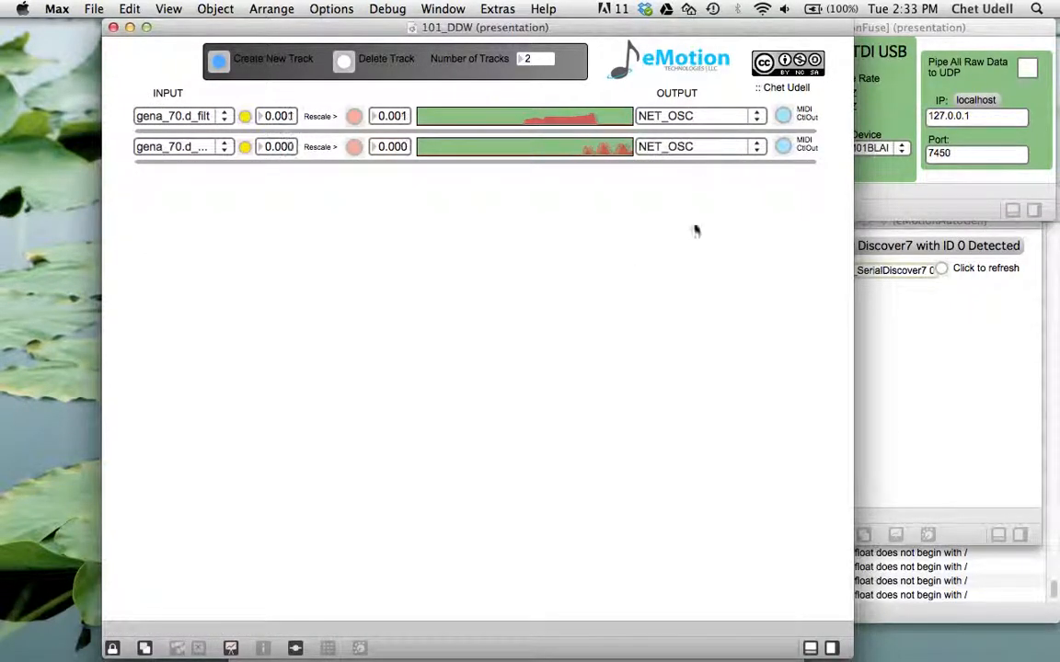
{"action": "key", "text": "super+grave"}
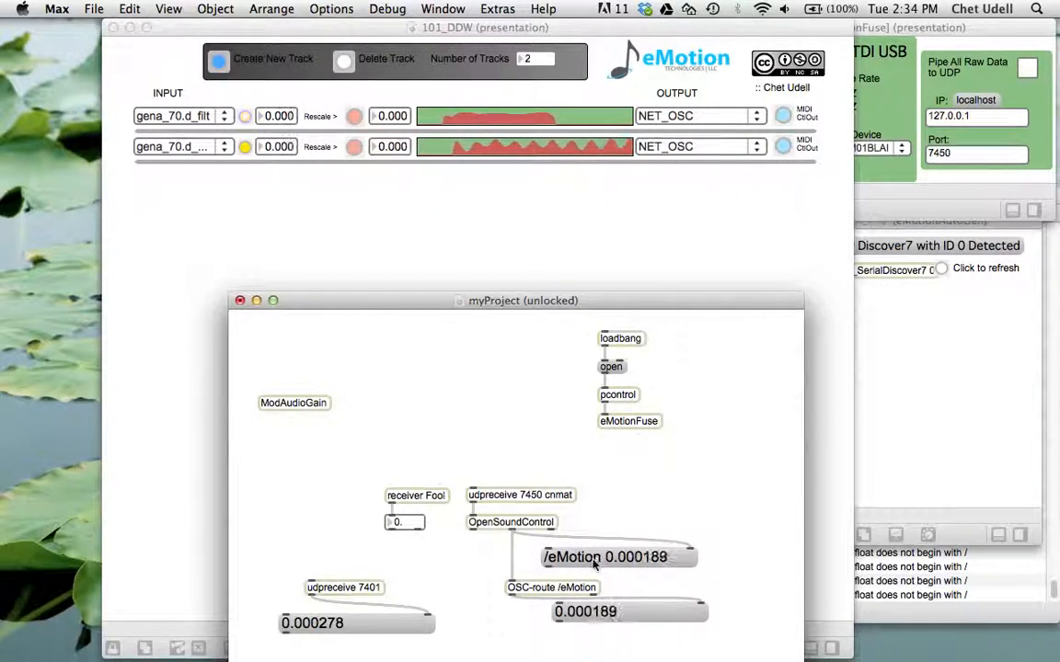
{"action": "left_click_drag", "start_coordinate": [372, 302], "coordinate": [339, 295]}
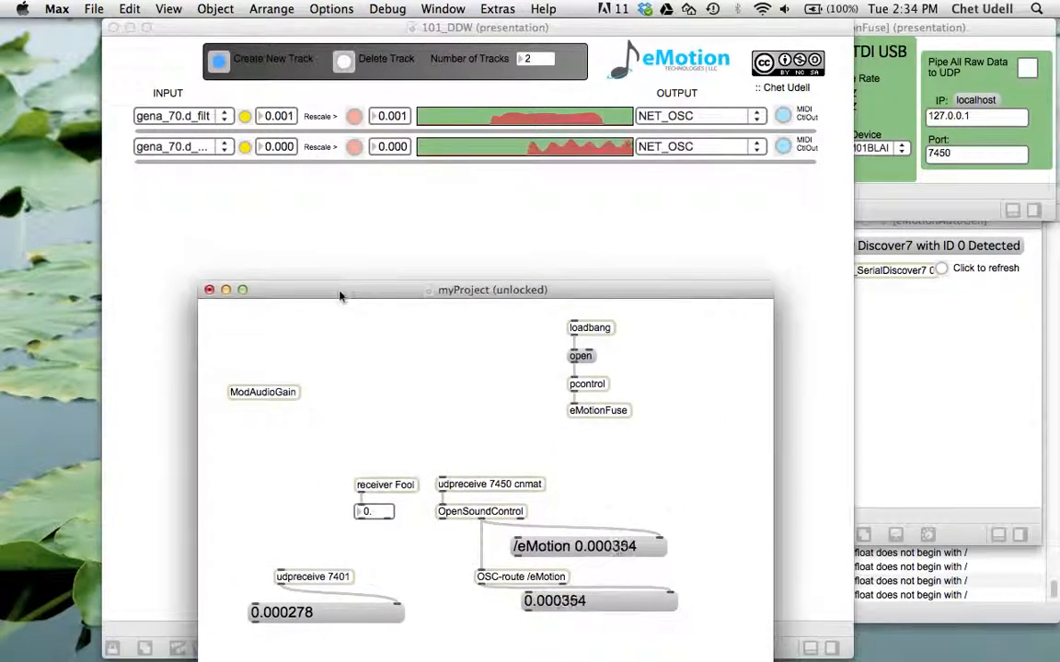
- In the tracks' rescale settings, set the first track's OSC index to /filt and the second track's to /spring
{"action": "left_click", "coordinate": [305, 232]}
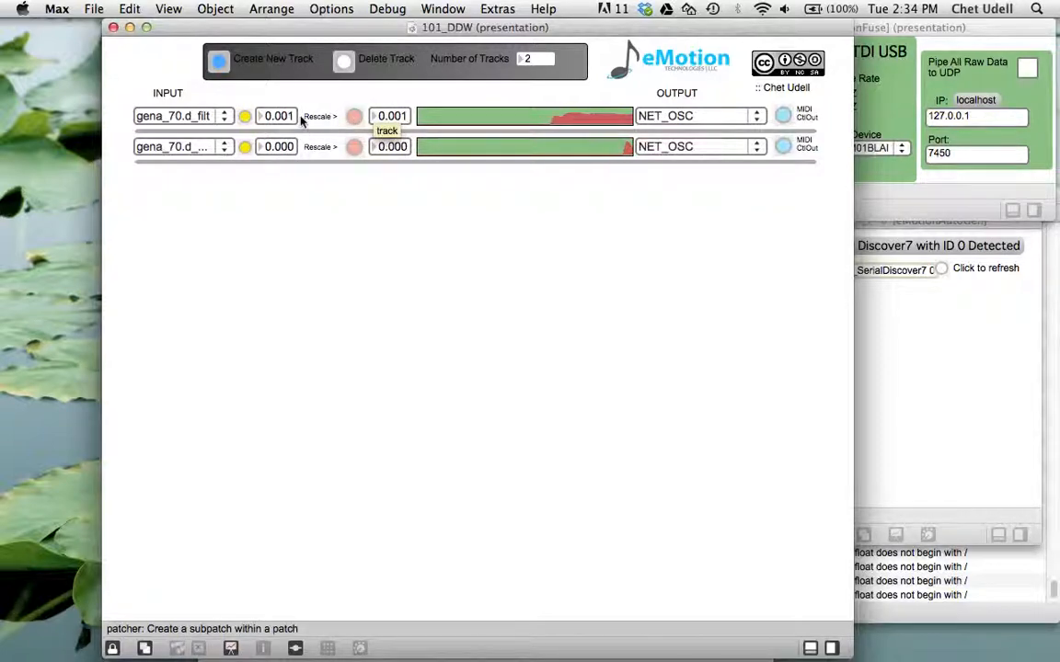
{"action": "left_click", "coordinate": [355, 120]}
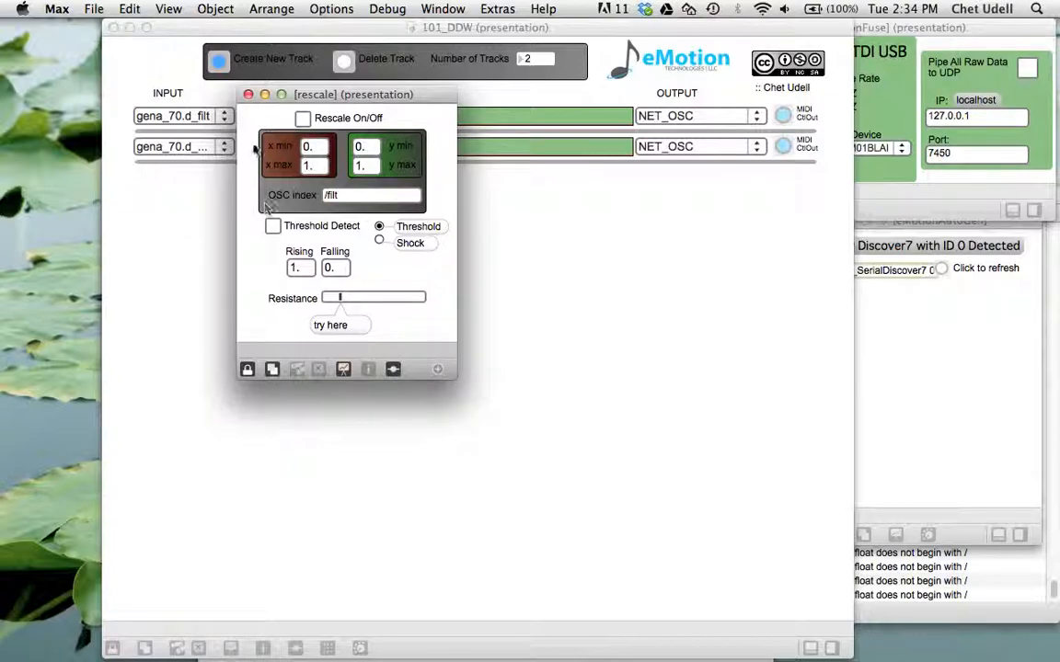
{"action": "left_click", "coordinate": [248, 96]}
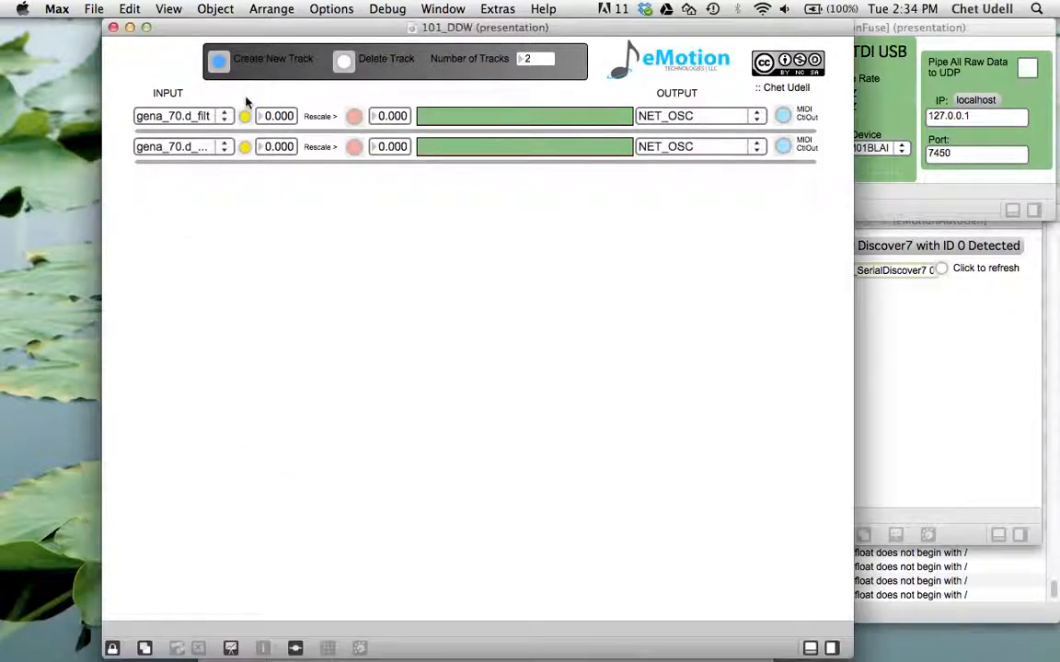
{"action": "left_click", "coordinate": [355, 147]}
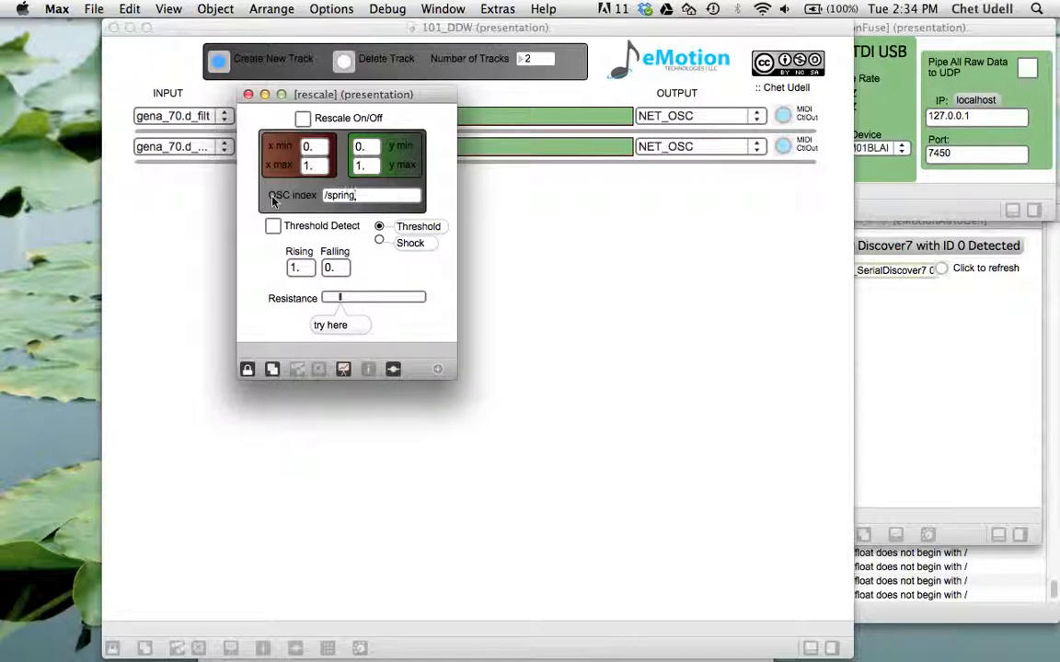
{"action": "left_click", "coordinate": [247, 94]}
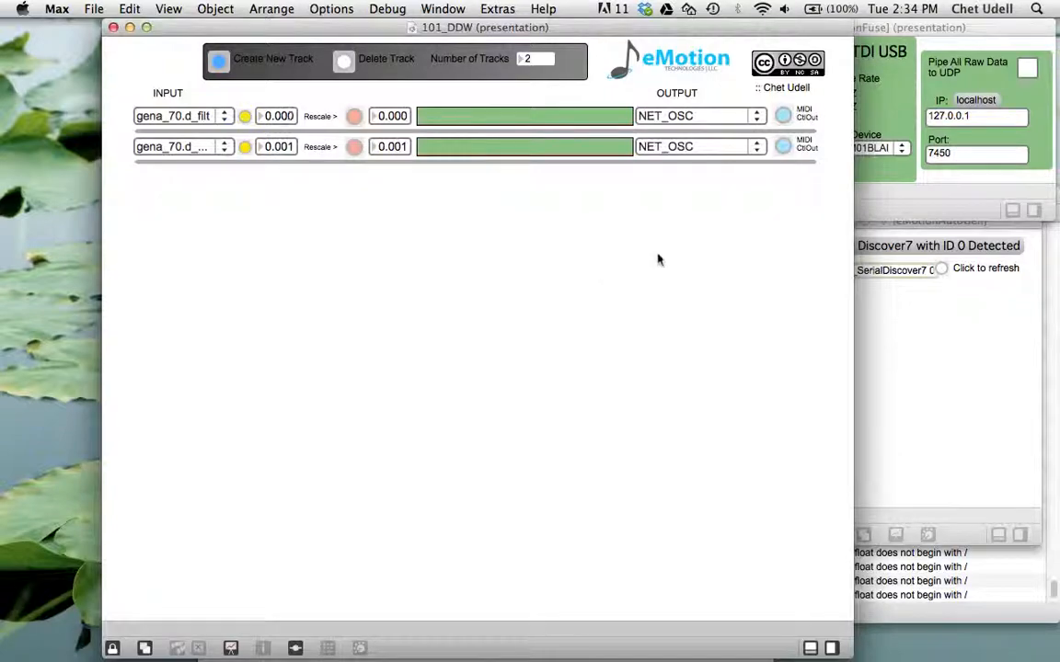
- Bring myProject forward, move it up and place a copy of the OSC-route /eMotion object below the original
{"action": "key", "text": "super+grave"}
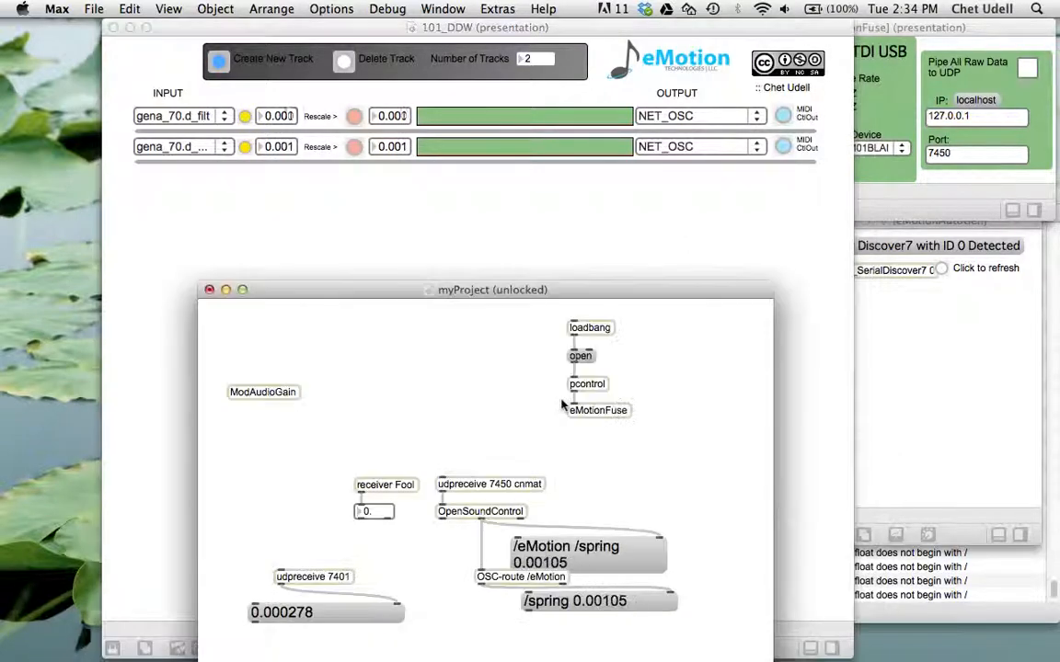
{"action": "left_click_drag", "start_coordinate": [663, 295], "coordinate": [703, 147]}
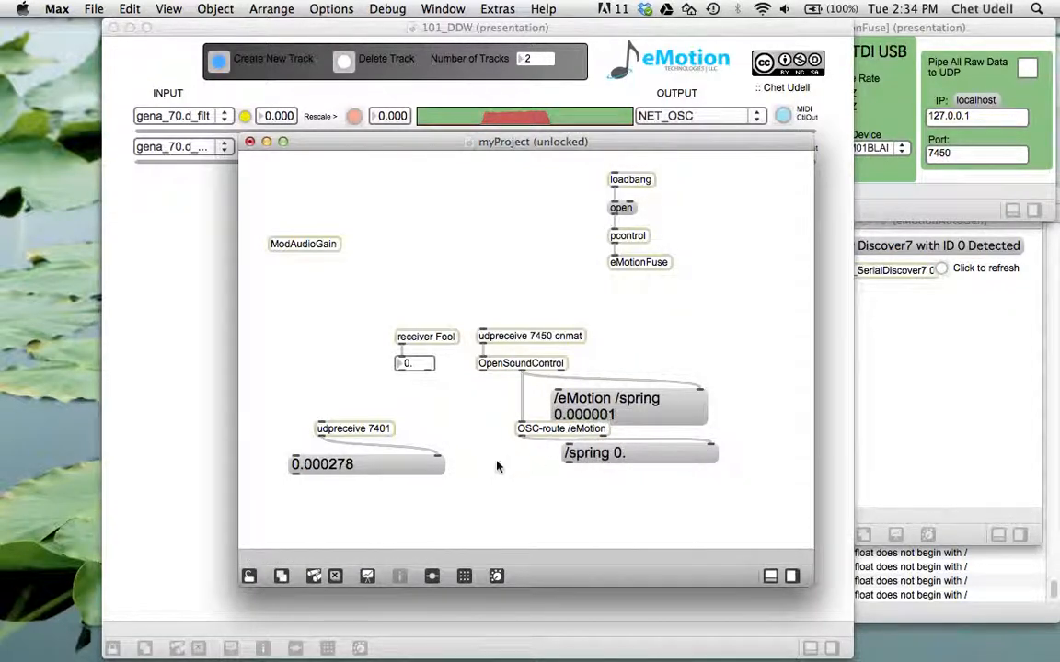
{"action": "key", "text": "super+e"}
{"action": "key", "text": "super+e"}
{"action": "left_click_drag", "start_coordinate": [539, 434], "coordinate": [535, 498]}
{"action": "left_click", "coordinate": [569, 498]}
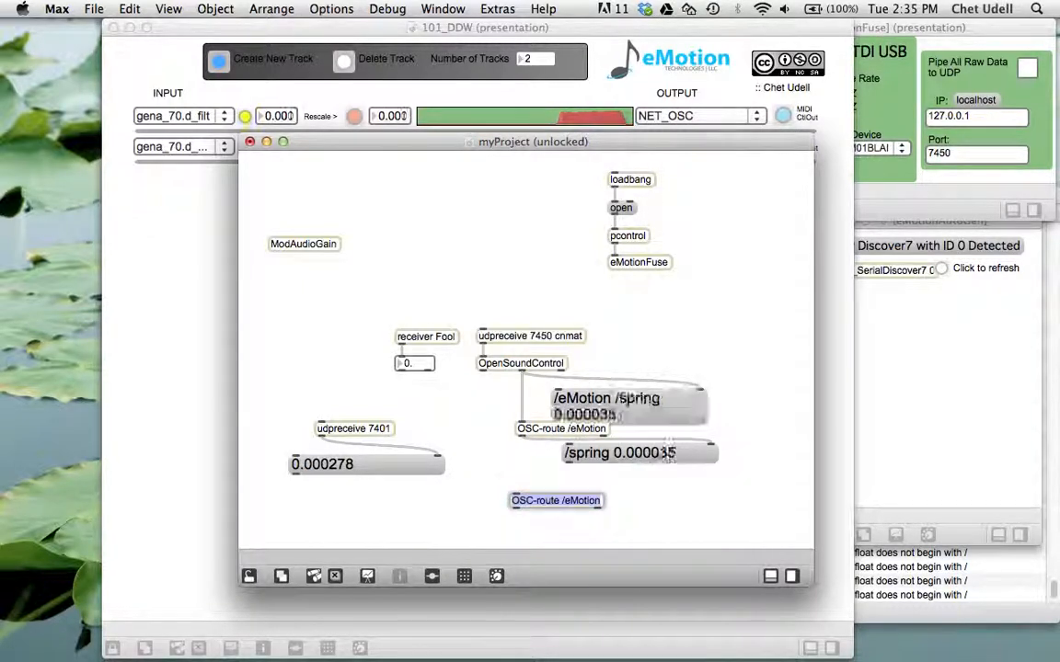
- Change the copied object to OSC-route /filt /spring and connect it to the first outlet of OSC-route /eMotion
{"action": "double_click", "coordinate": [592, 499]}
{"action": "type", "text": "filt"}
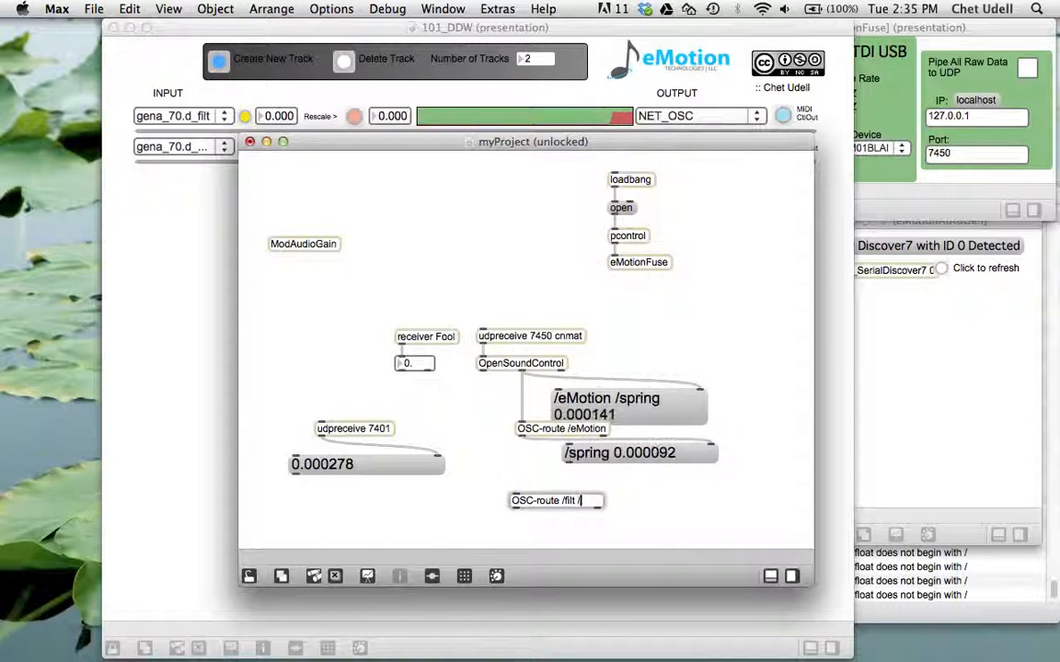
{"action": "type", "text": " /spring"}
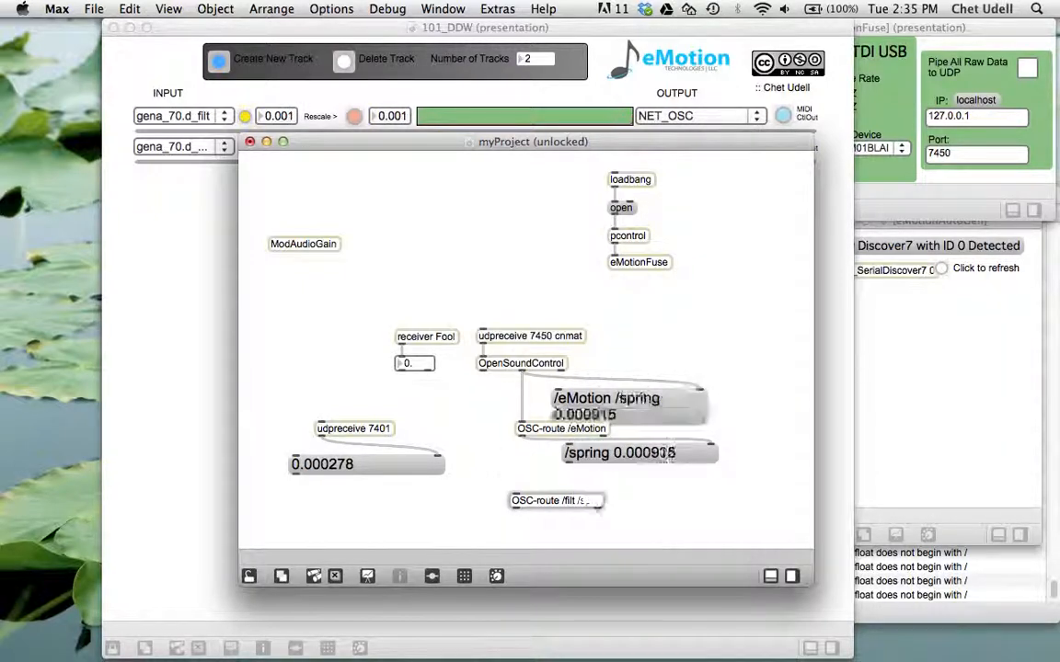
{"action": "left_click", "coordinate": [555, 473]}
{"action": "left_click_drag", "start_coordinate": [525, 442], "coordinate": [529, 494]}
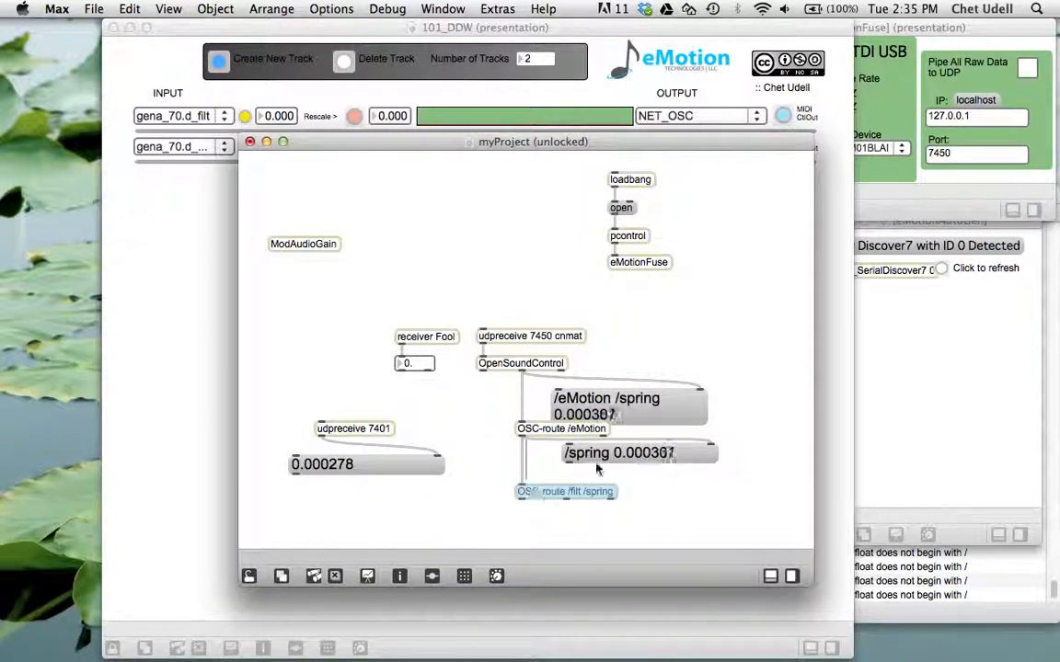
- Add two message boxes, connected to the /filt and /spring outlets of the new OSC-route, and move myProject below both tracks
{"action": "left_click_drag", "start_coordinate": [602, 463], "coordinate": [666, 516]}
{"action": "left_click_drag", "start_coordinate": [599, 525], "coordinate": [760, 531]}
{"action": "left_click_drag", "start_coordinate": [566, 500], "coordinate": [688, 501]}
{"action": "left_click_drag", "start_coordinate": [771, 500], "coordinate": [801, 510]}
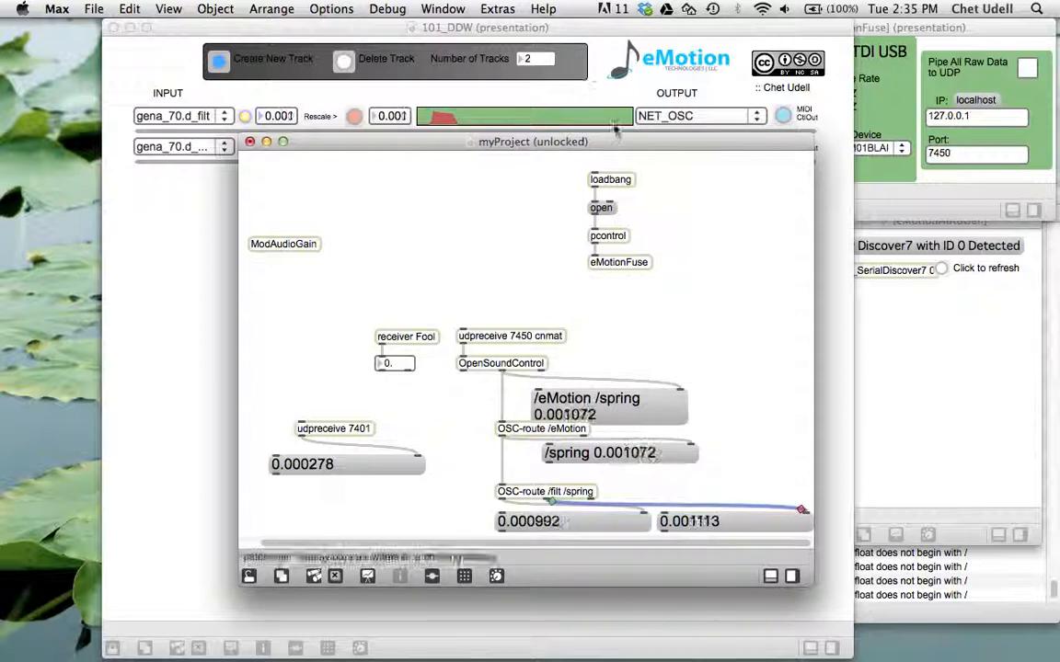
{"action": "left_click_drag", "start_coordinate": [623, 141], "coordinate": [589, 195]}
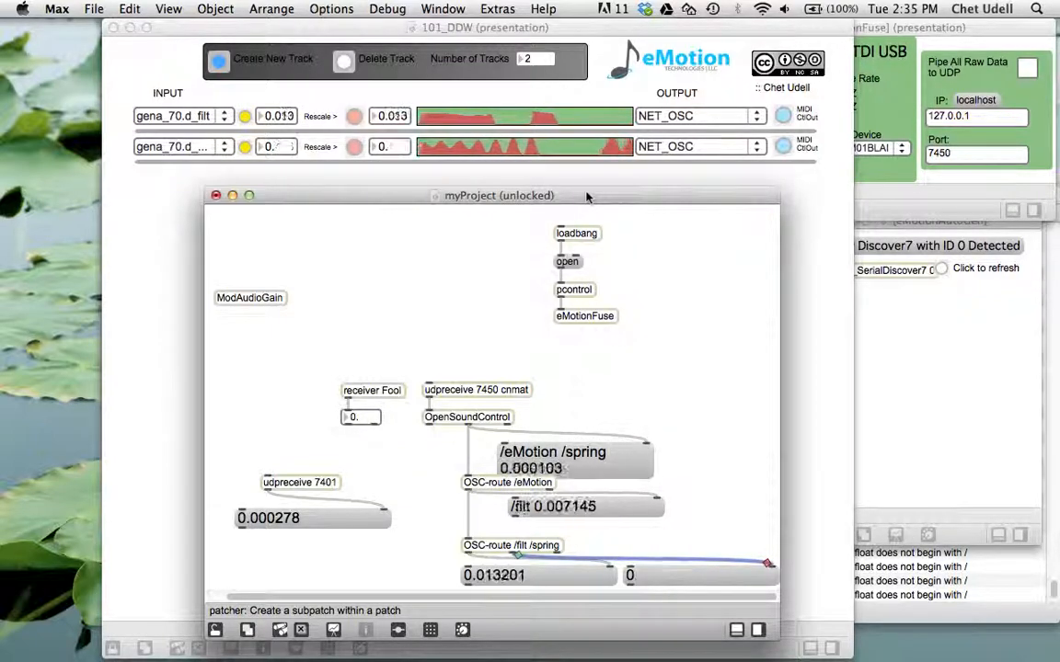
- Clear the first track's OSC index in its rescale settings and bring myProject forward again
{"action": "left_click", "coordinate": [341, 179]}
{"action": "left_click", "coordinate": [354, 117]}
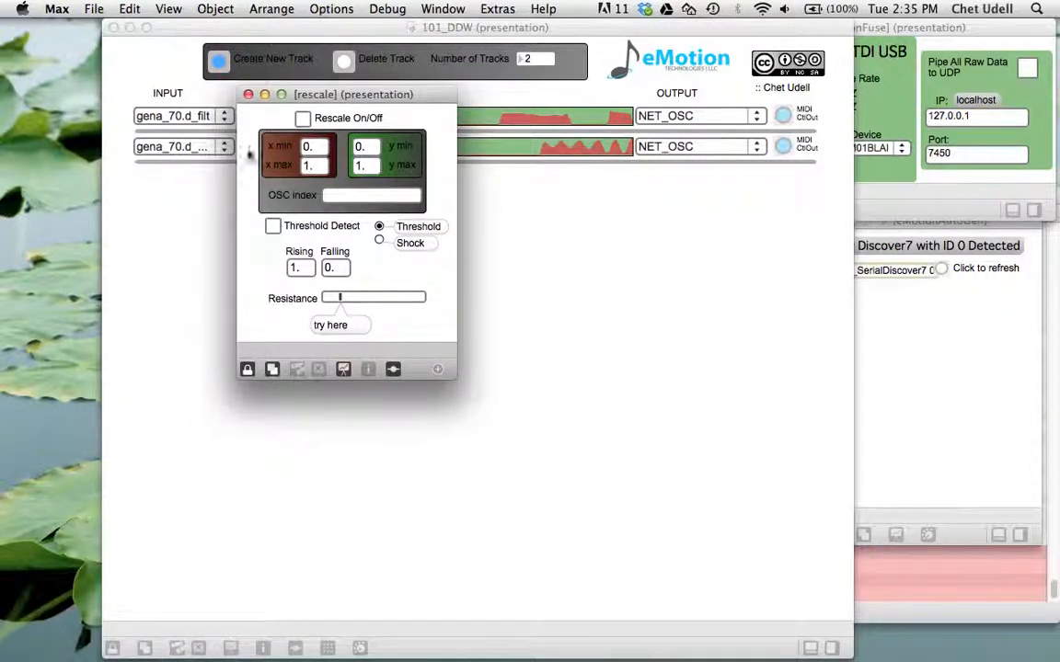
{"action": "left_click", "coordinate": [247, 93]}
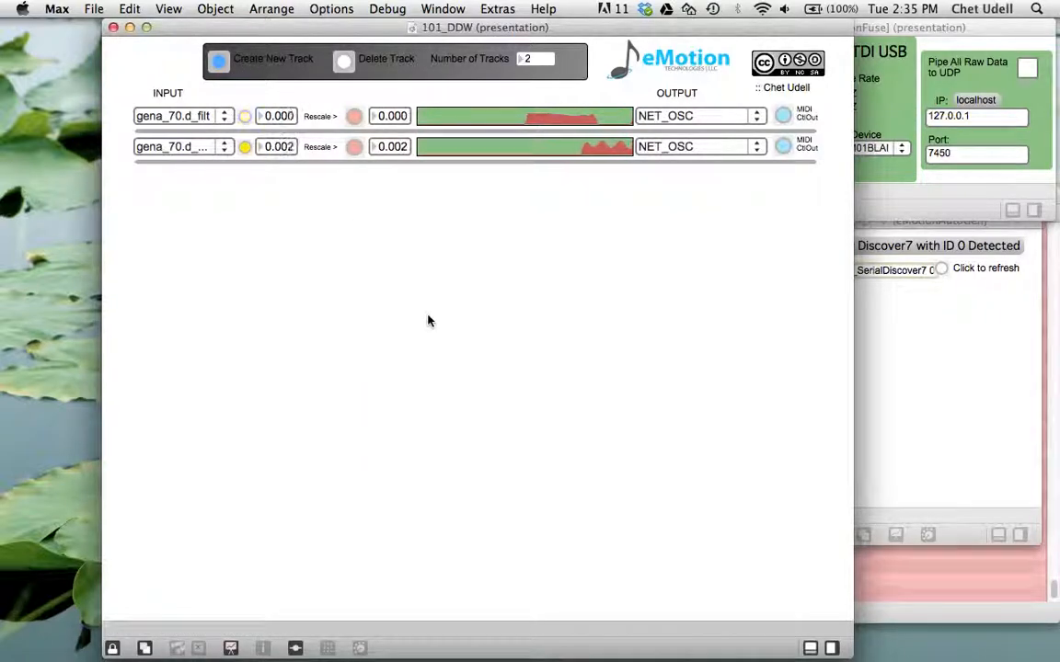
{"action": "key", "text": "super+grave"}
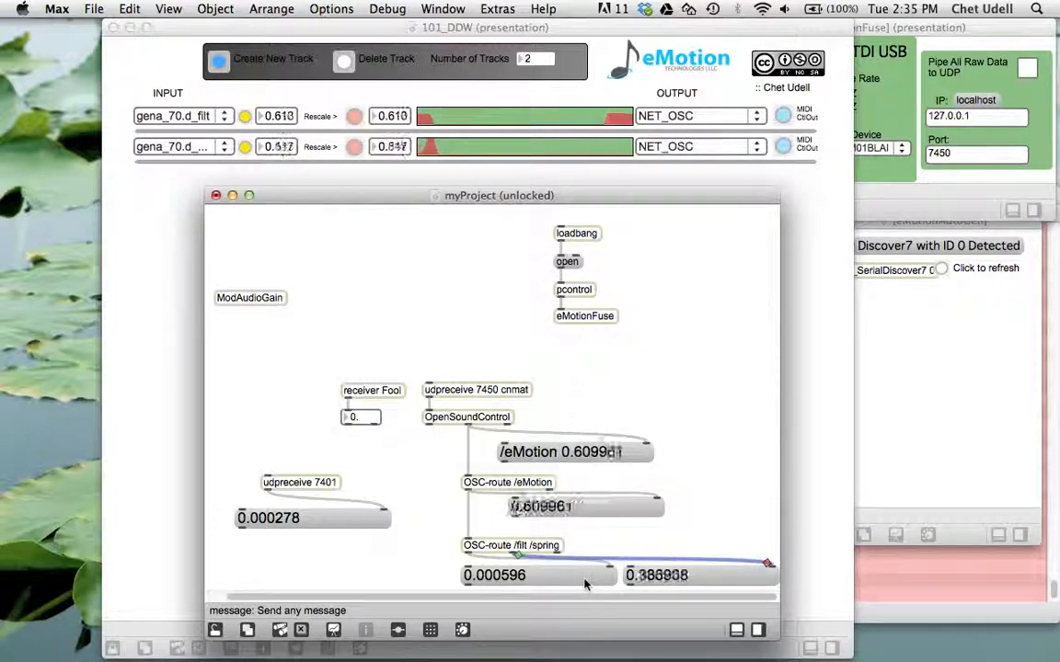
- Disconnect the first message box from OSC-route /filt /spring and move it to the left, away from the object
{"action": "left_click", "coordinate": [486, 557]}
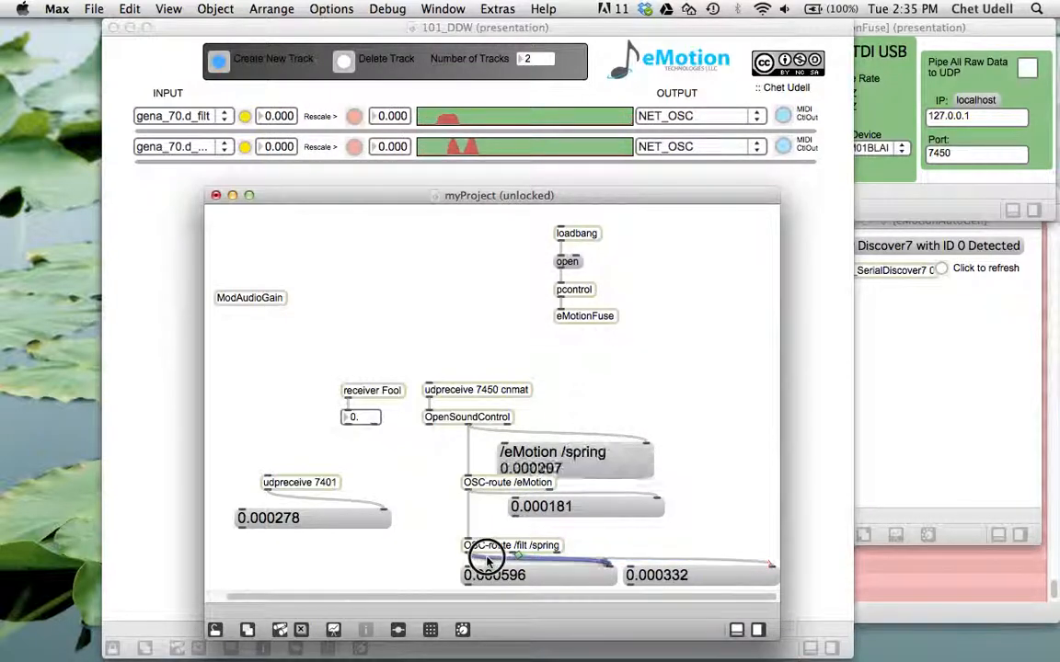
{"action": "left_click_drag", "start_coordinate": [476, 553], "coordinate": [511, 575]}
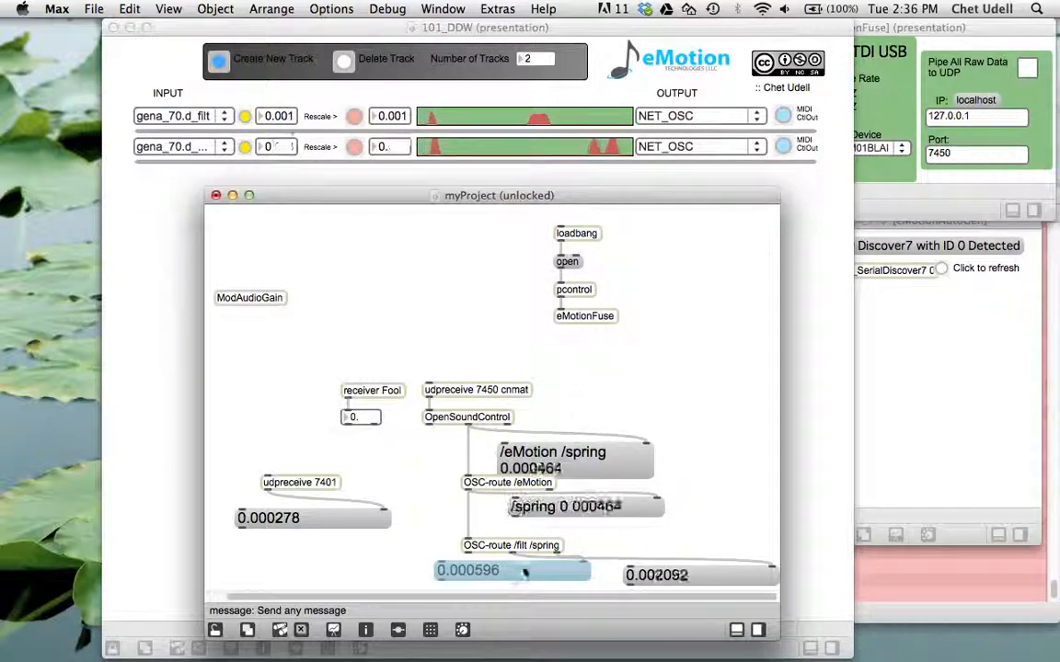
{"action": "right_click", "coordinate": [572, 557]}
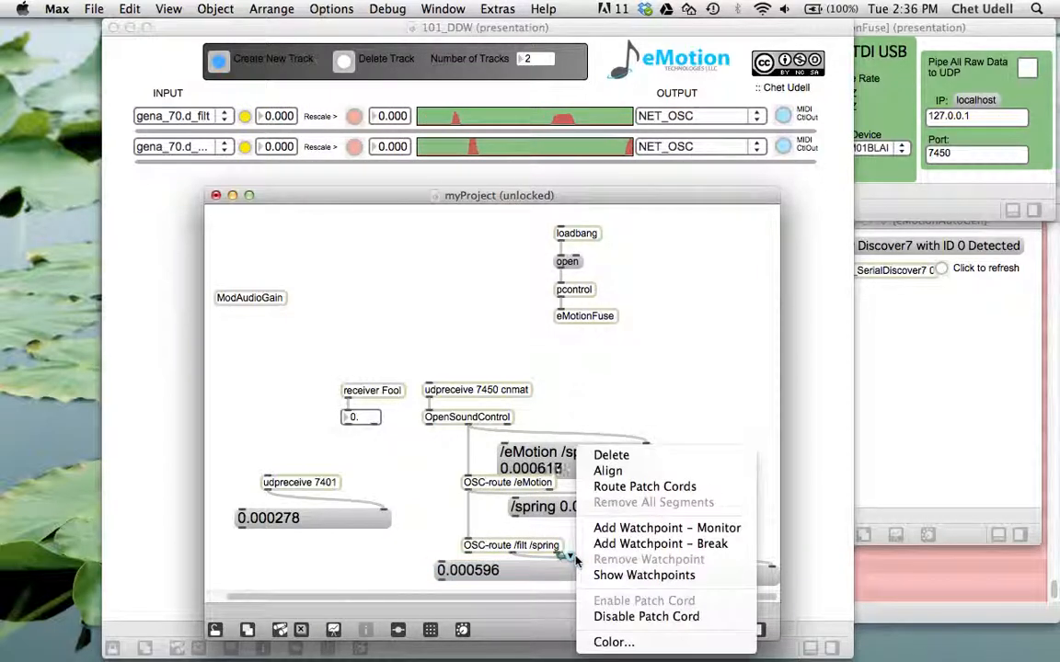
{"action": "left_click", "coordinate": [487, 530]}
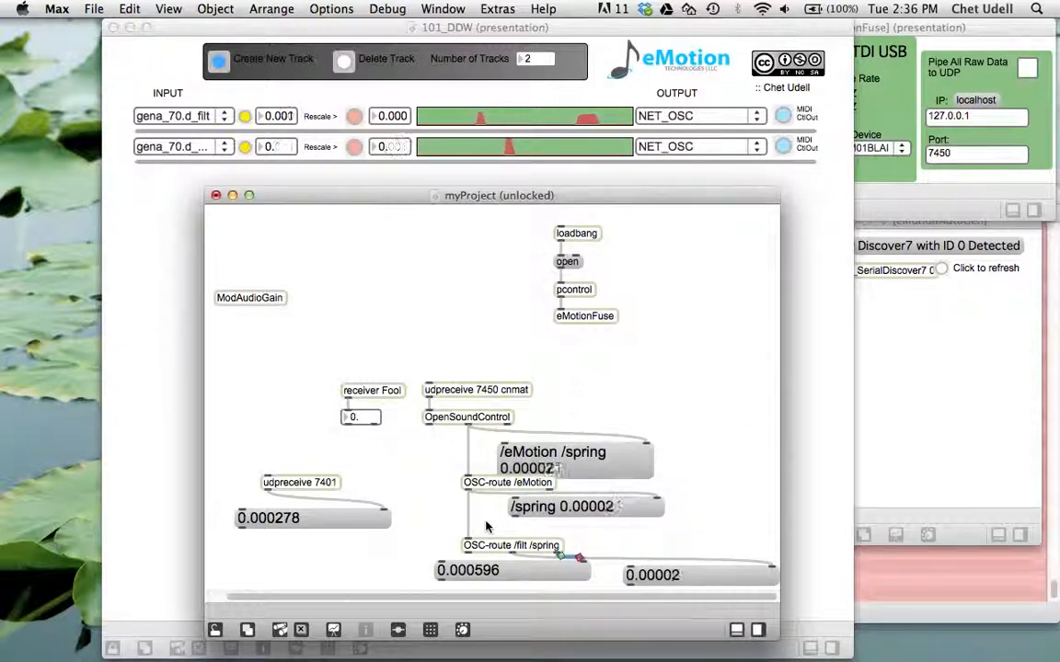
{"action": "left_click_drag", "start_coordinate": [513, 571], "coordinate": [426, 576]}
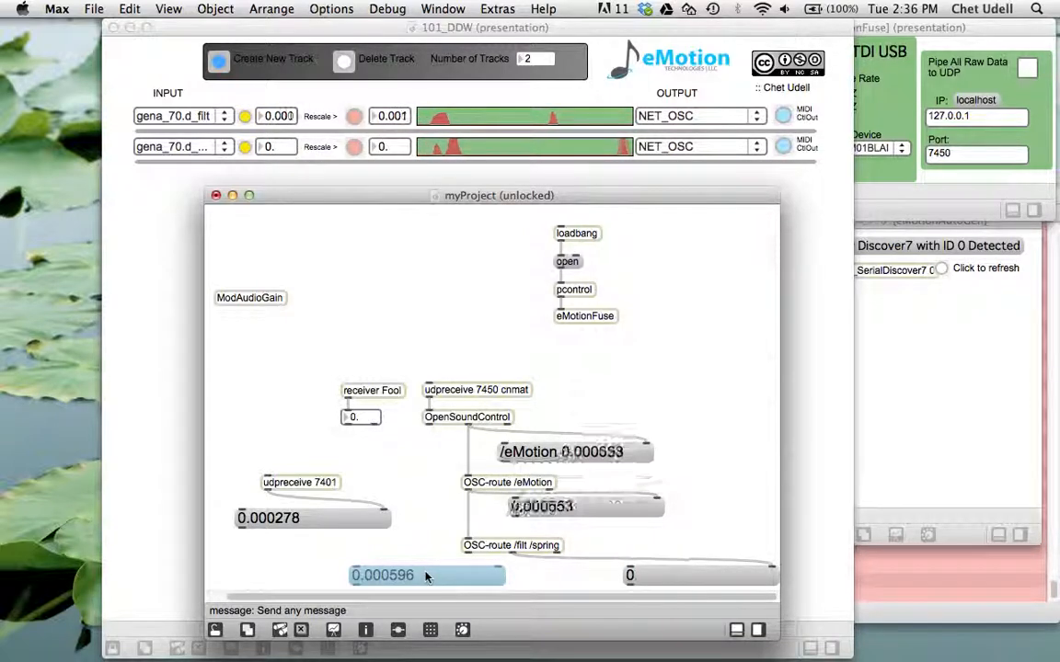
- Try to close the myProject patch
{"action": "left_click", "coordinate": [216, 196]}
{"action": "left_click", "coordinate": [550, 289]}
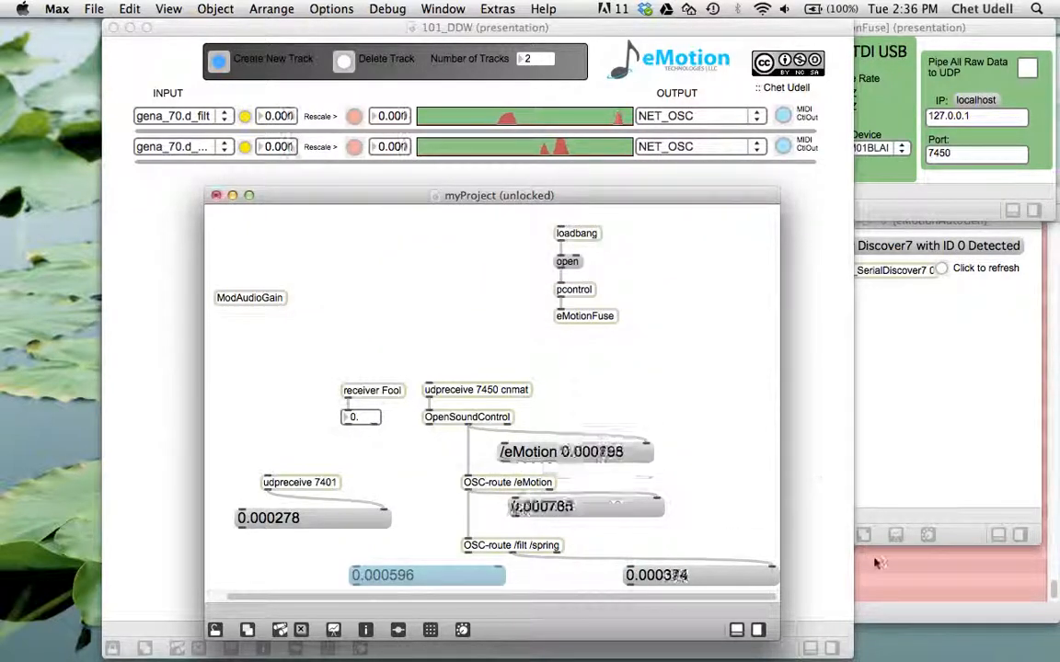